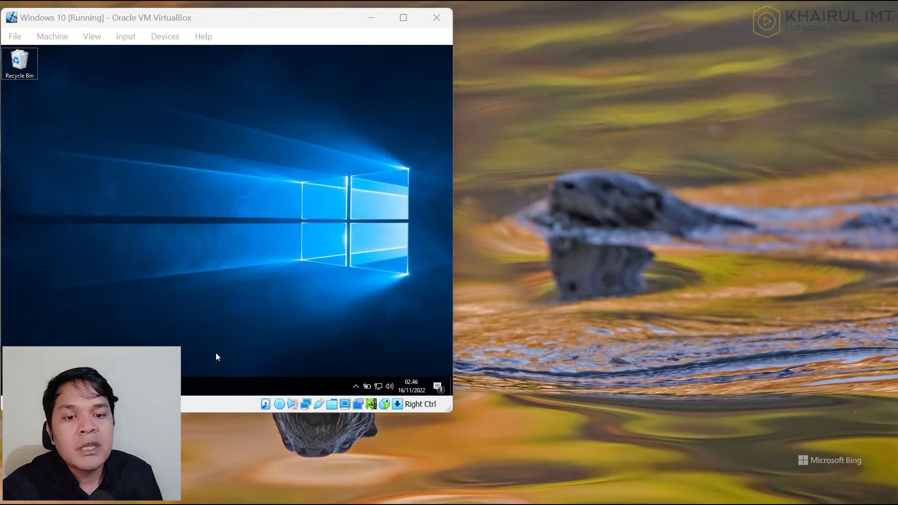
Step: Open the inner Aplikasi Kasir folder on the D_DRIVE (Z:) network location
left_click(102, 386)
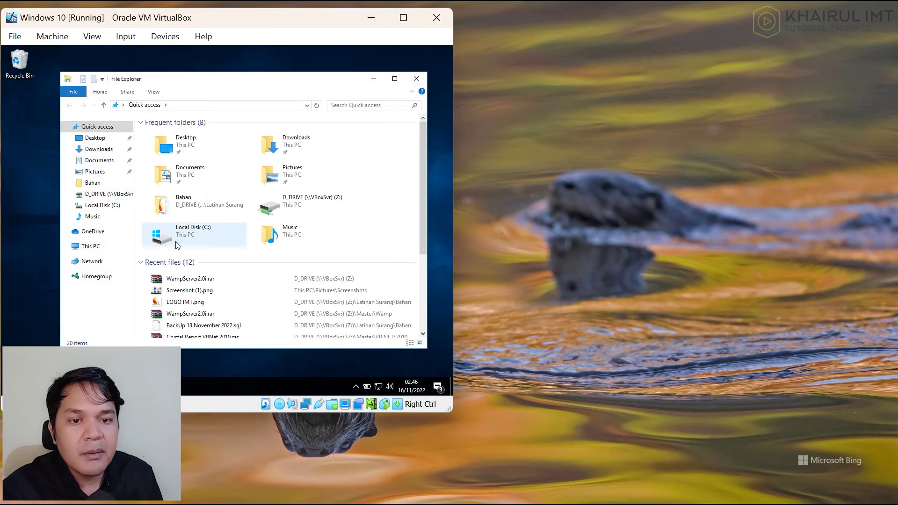
left_click(94, 246)
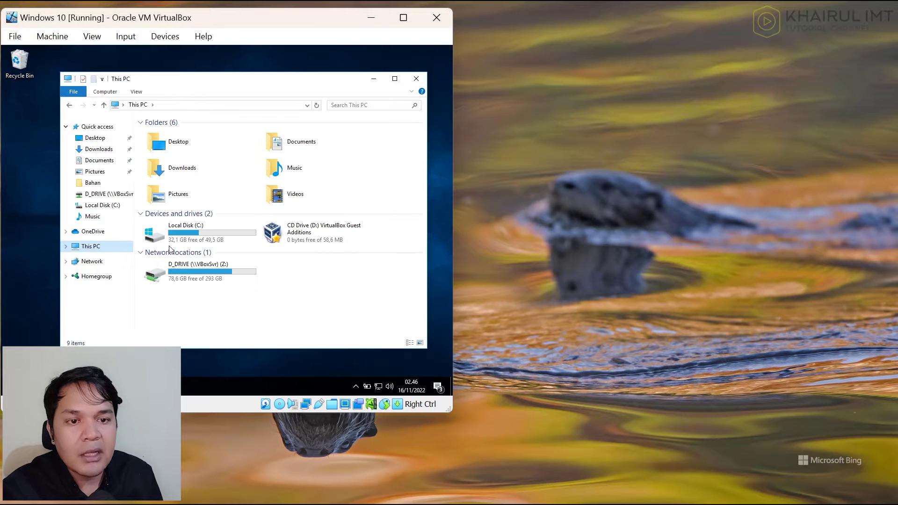
double_click(198, 271)
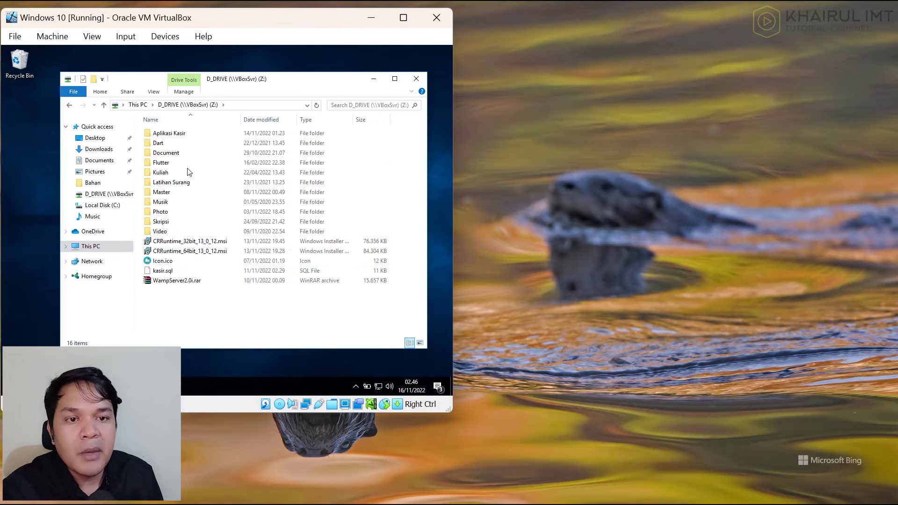
left_click(191, 135)
double_click(190, 135)
double_click(191, 134)
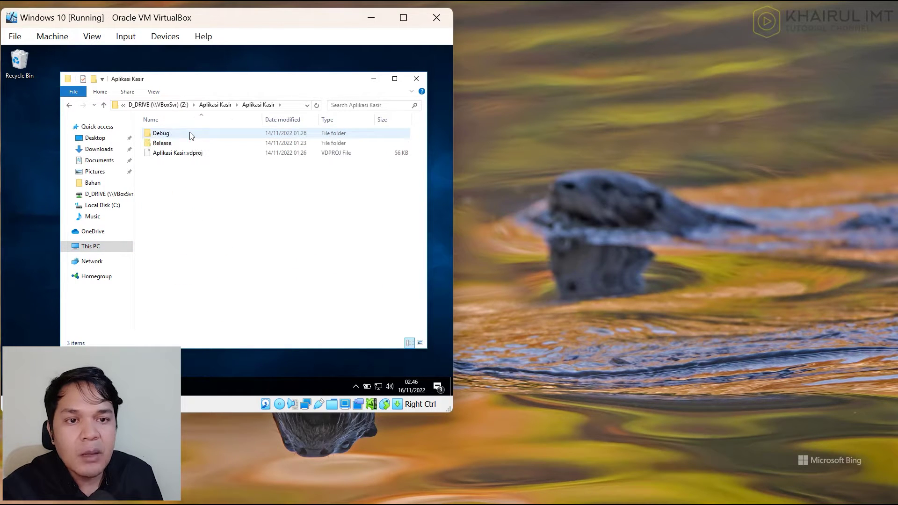
Step: Copy Aplikasi Kasir.msi and setup.exe from the Debug folder to the desktop and minimize the folder window
left_click_drag(211, 80, 325, 150)
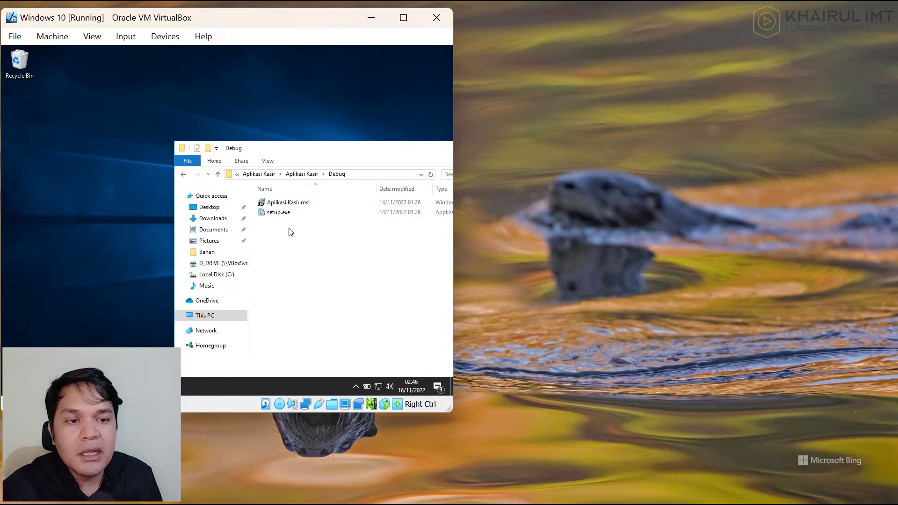
left_click_drag(283, 218, 116, 174)
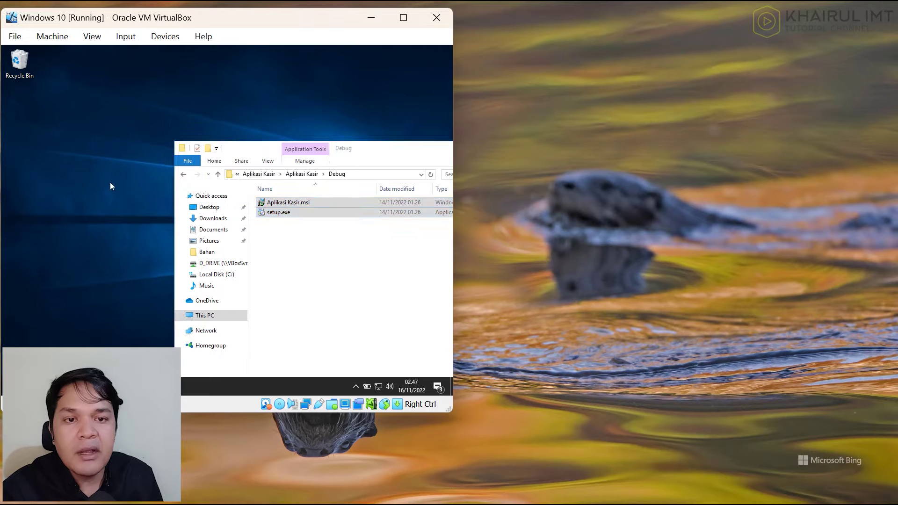
left_click_drag(395, 157, 273, 159)
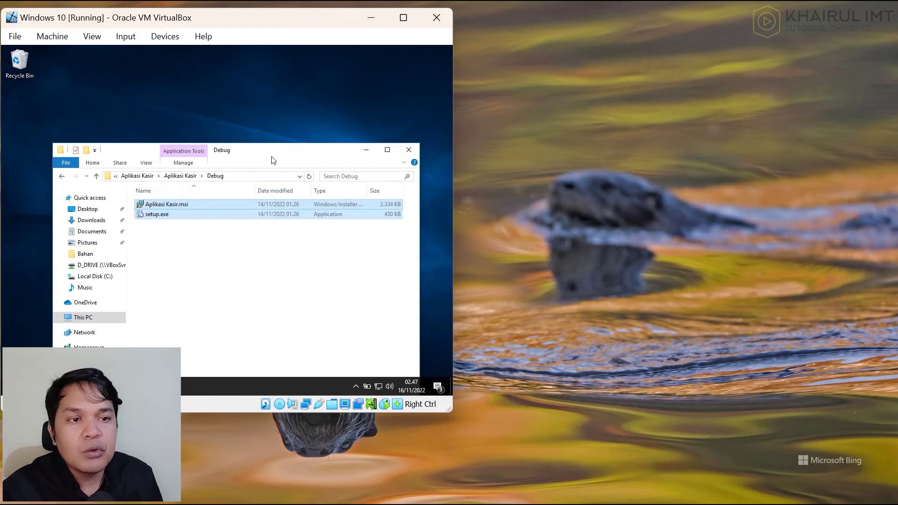
left_click(362, 150)
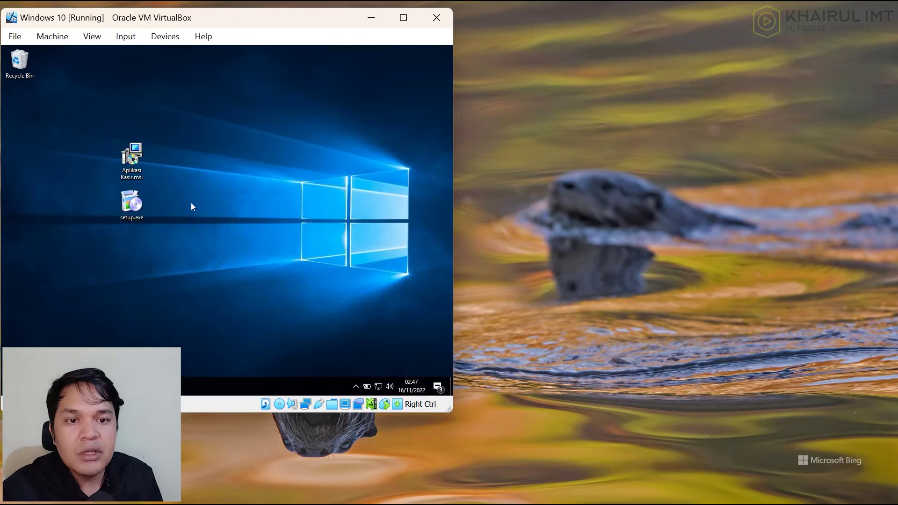
left_click(138, 203)
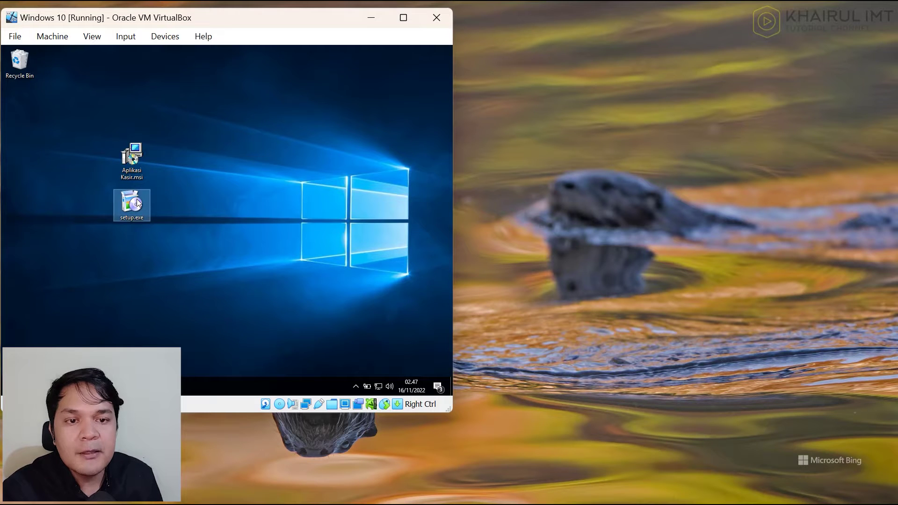
double_click(138, 203)
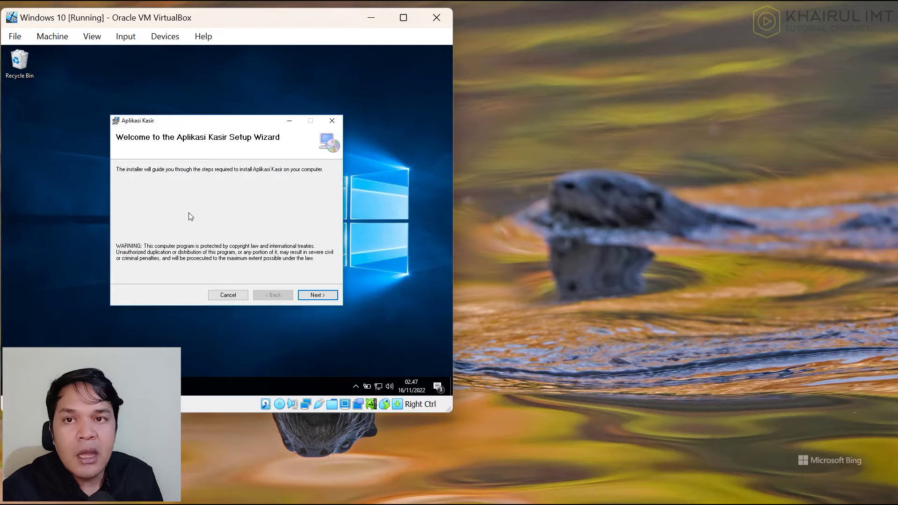
left_click(333, 122)
left_click(242, 228)
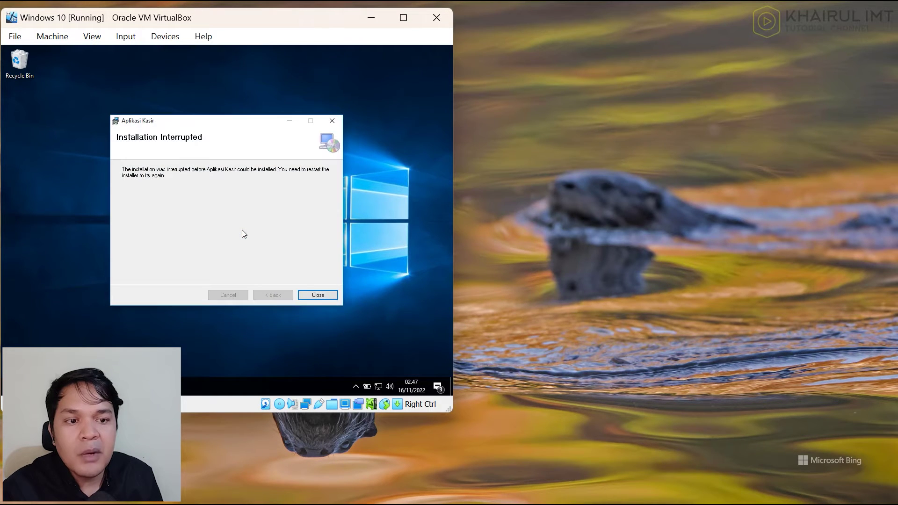
left_click(317, 295)
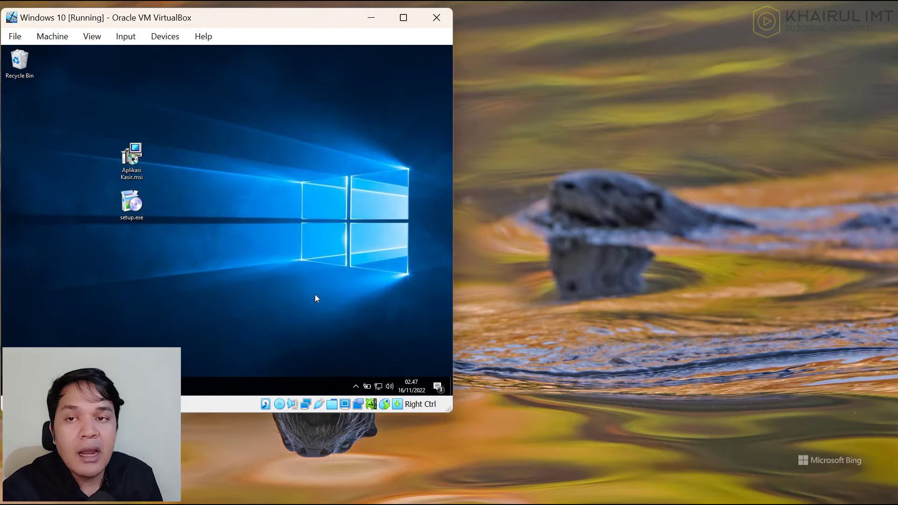
Step: Install Aplikasi Kasir for everyone in the default folder using setup.exe, and delete both installer files from the desktop
right_click(128, 204)
left_click(156, 199)
left_click(180, 282)
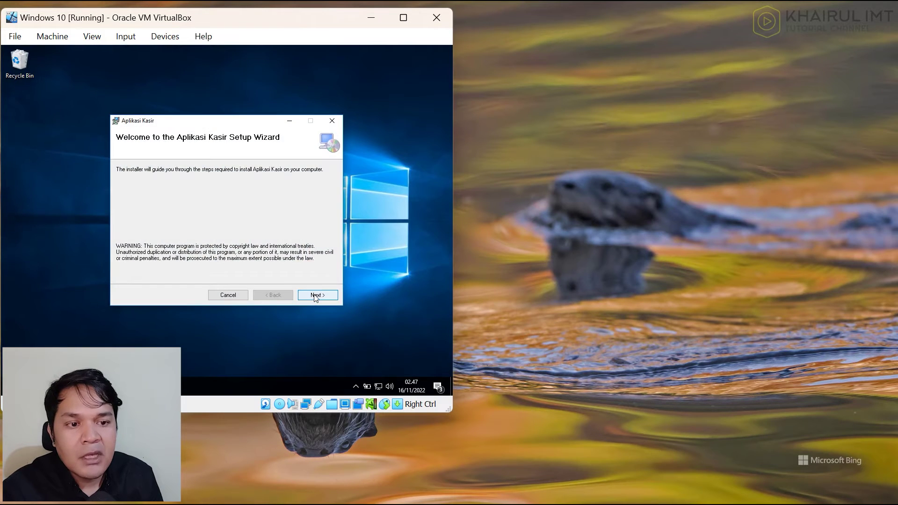
left_click(315, 297)
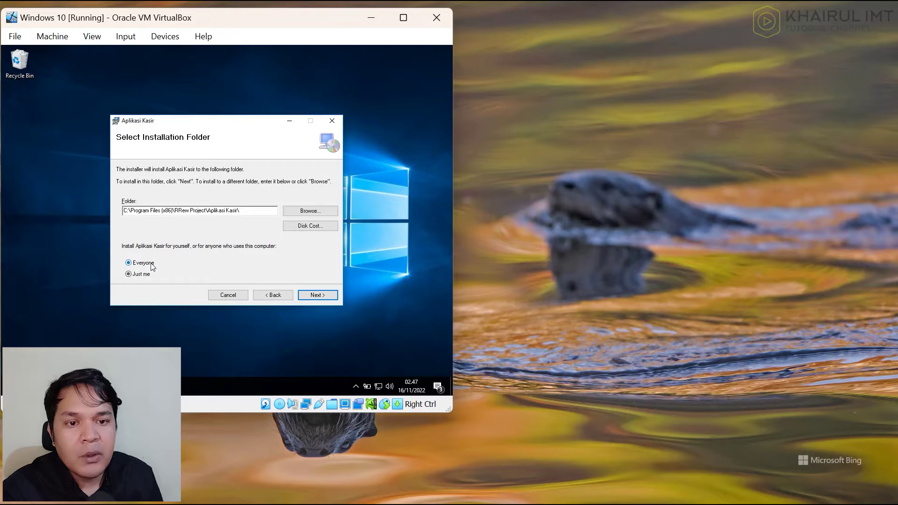
left_click(327, 297)
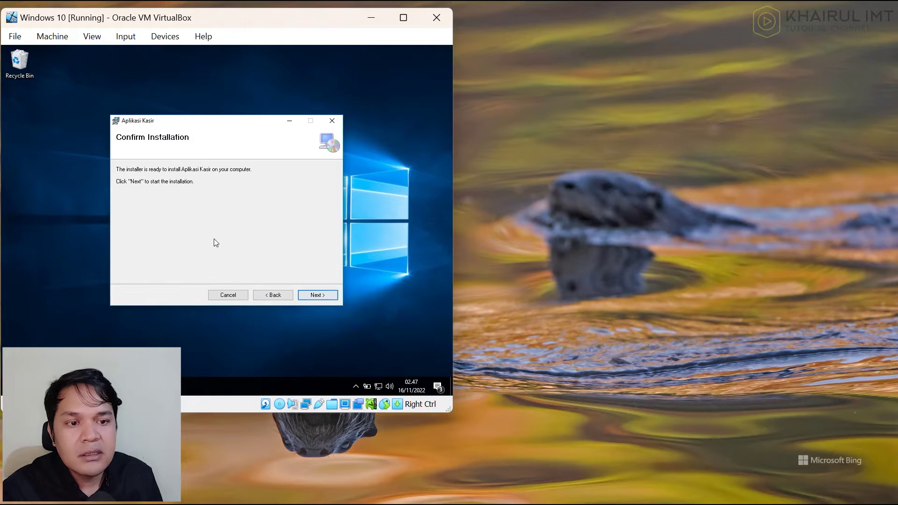
left_click(328, 299)
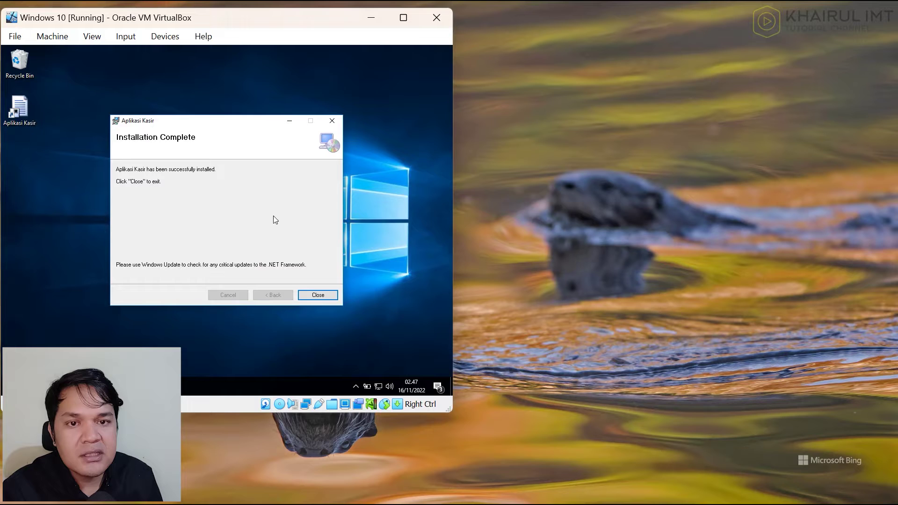
left_click(318, 295)
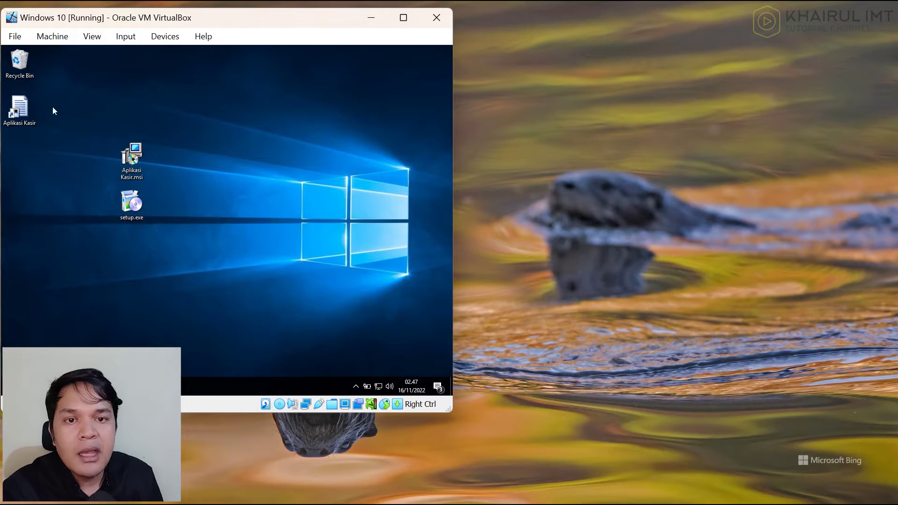
left_click_drag(183, 110, 70, 259)
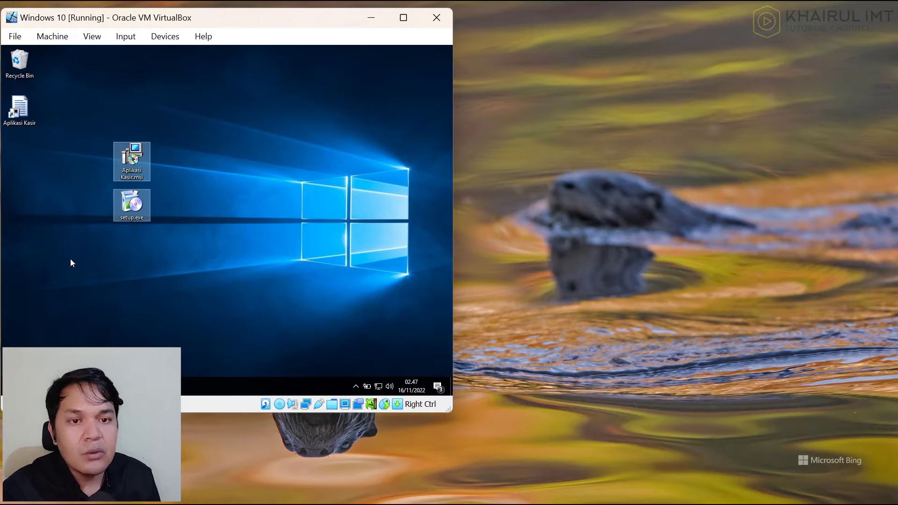
key("Delete")
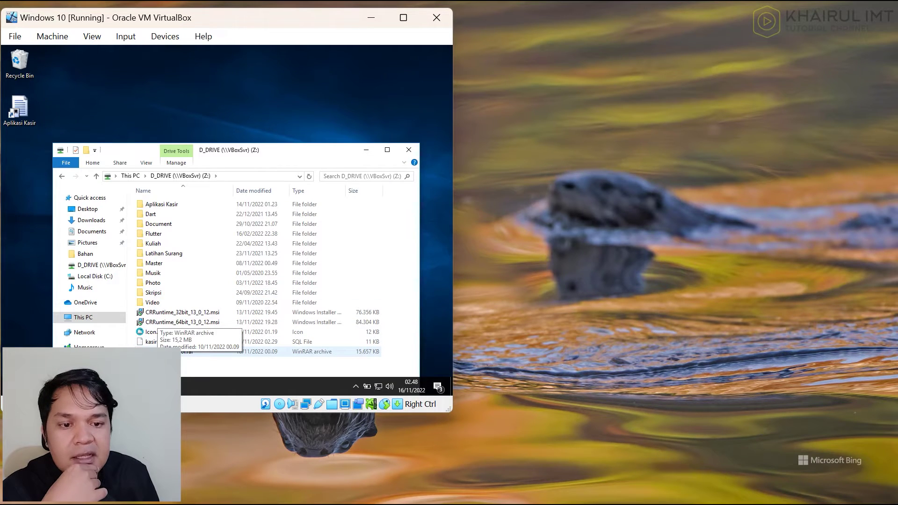
Step: Install WampServer 2 from WampServer2.0i.rar into c:\wamp with a desktop icon, and clear the archive and folder windows off the desktop
double_click(168, 351)
double_click(47, 149)
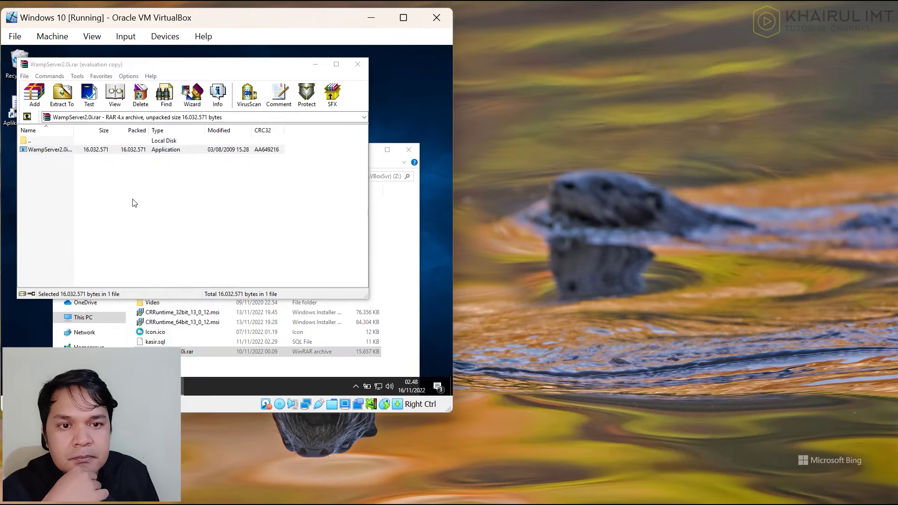
left_click(133, 261)
left_click(281, 291)
left_click(281, 290)
left_click(255, 249)
left_click(281, 290)
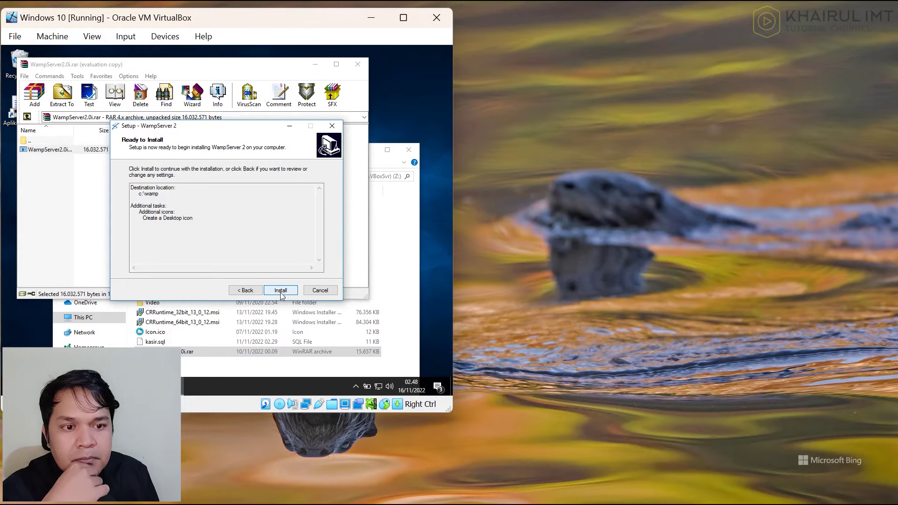
left_click(280, 293)
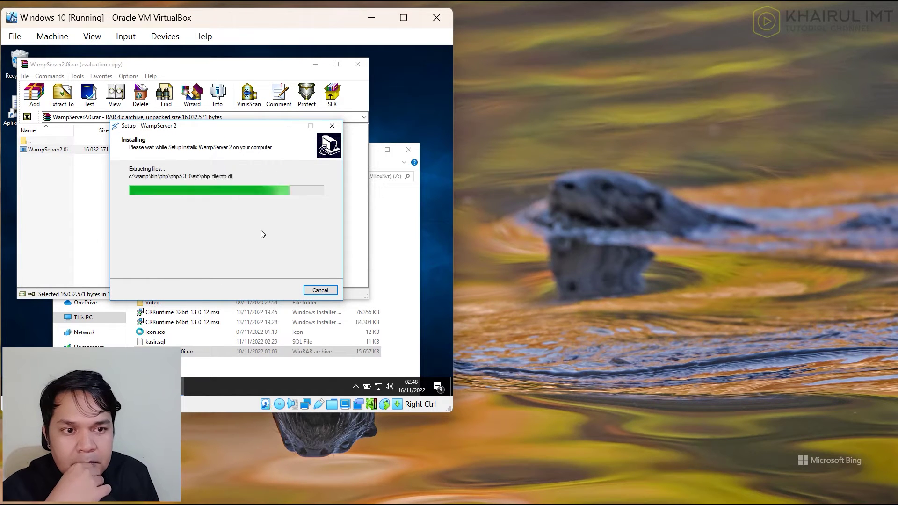
left_click(339, 339)
left_click(282, 292)
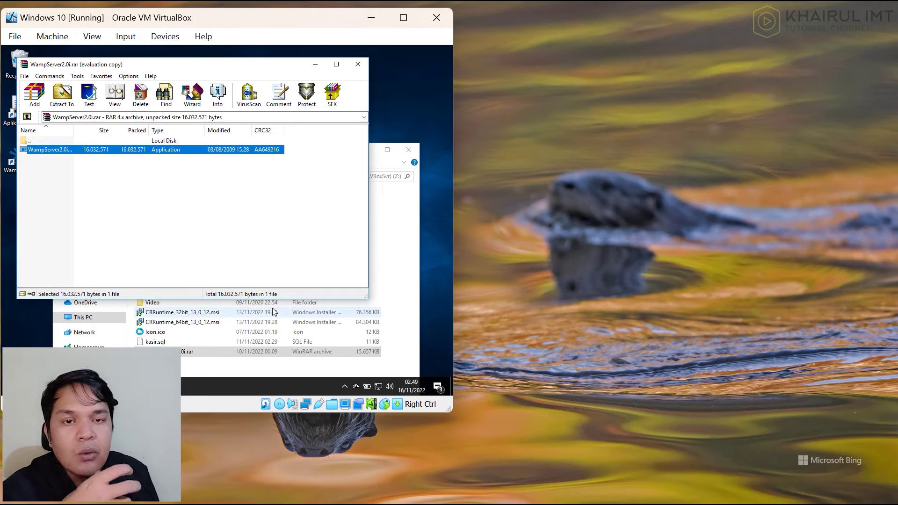
left_click(358, 65)
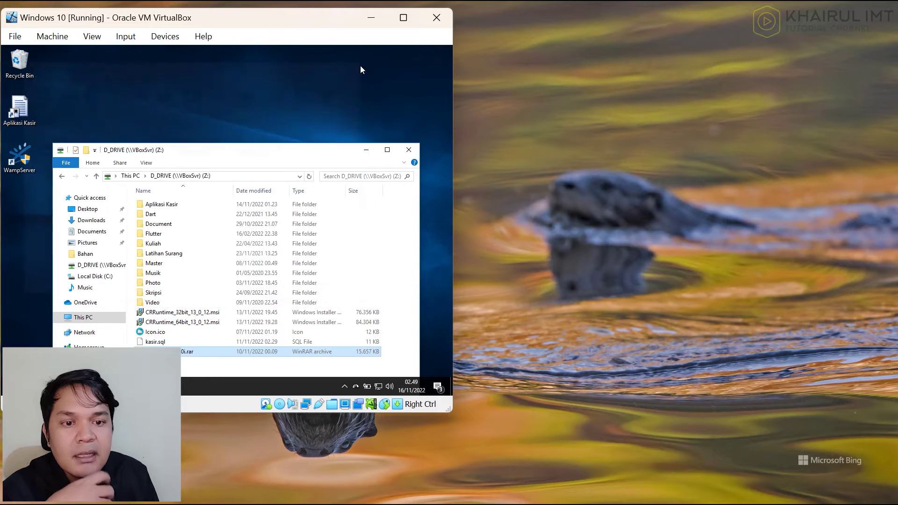
left_click(366, 150)
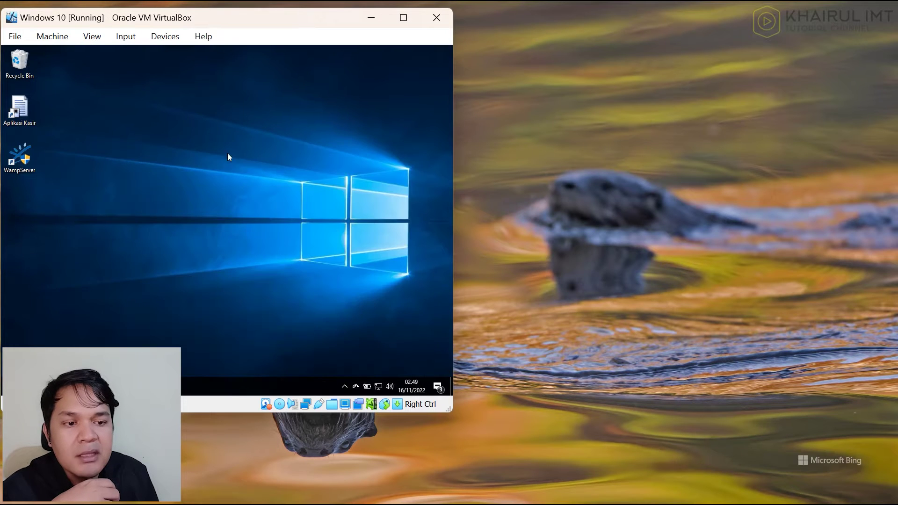
Step: Open WampServer's MySQL console and log in by leaving the password prompt empty
left_click(355, 389)
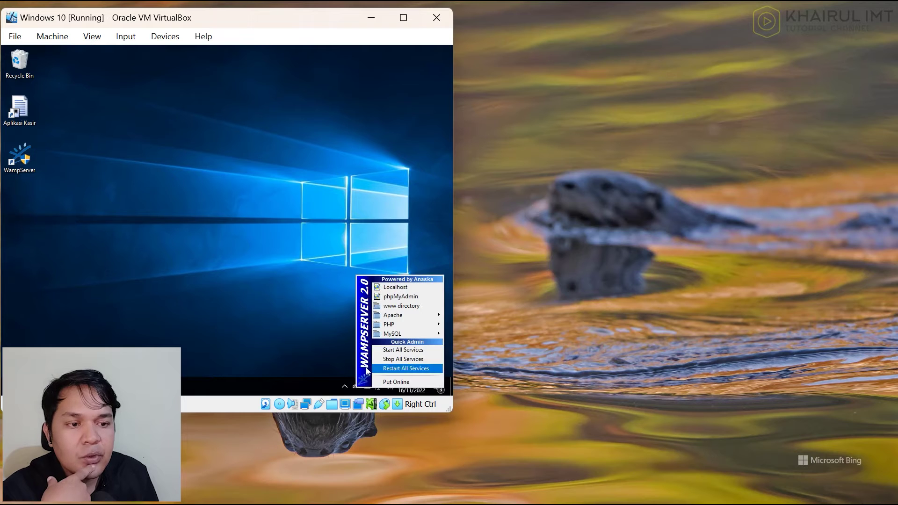
mouse_move(393, 334)
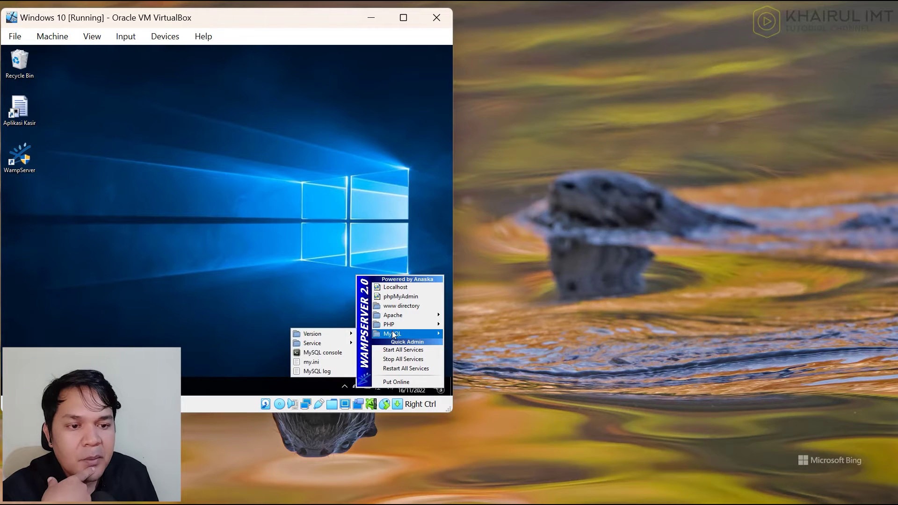
left_click(330, 356)
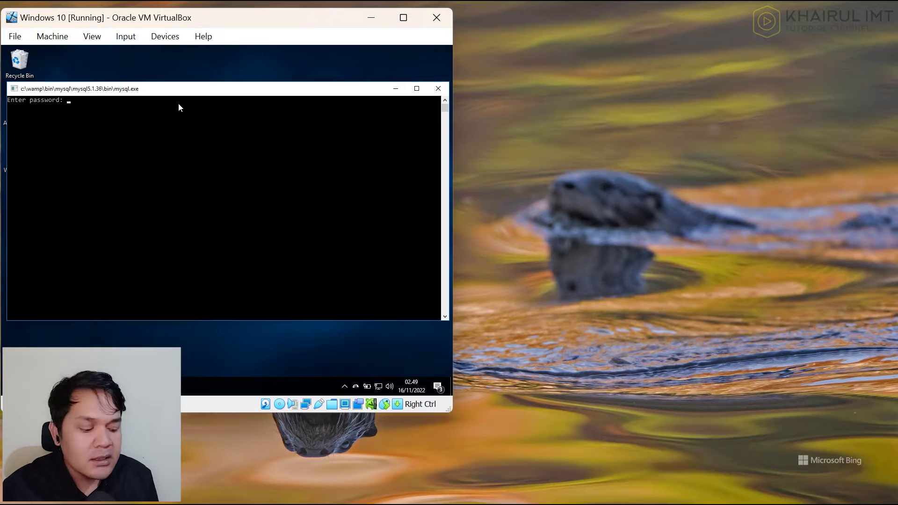
key("Return")
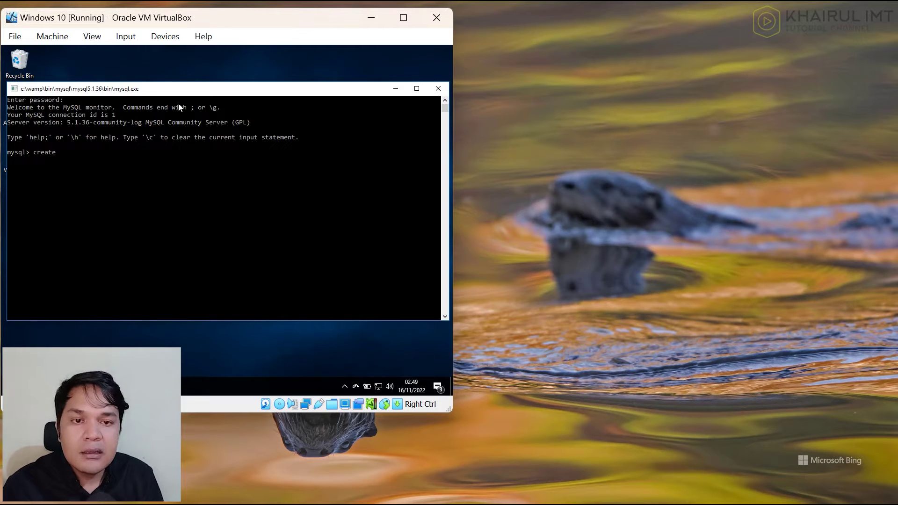
Step: Create a MySQL database named kasir and make it the active database
type("databas")
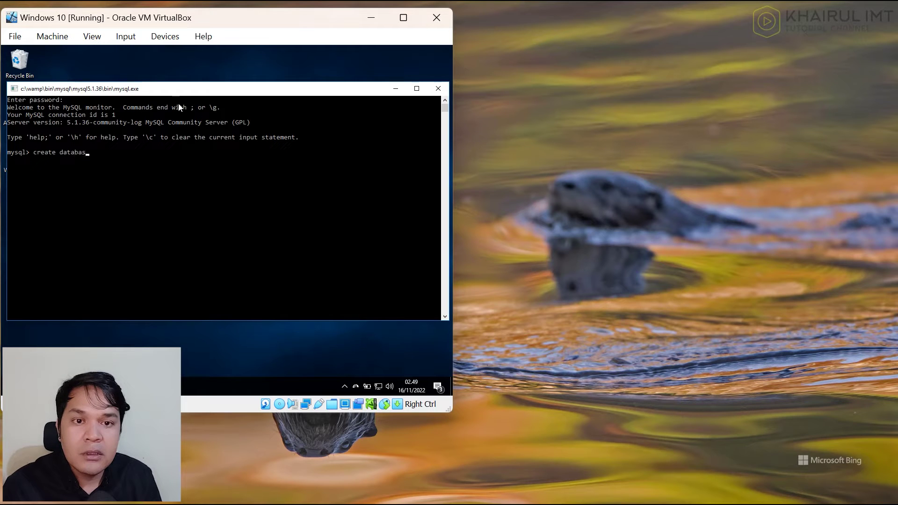
type("e kasie")
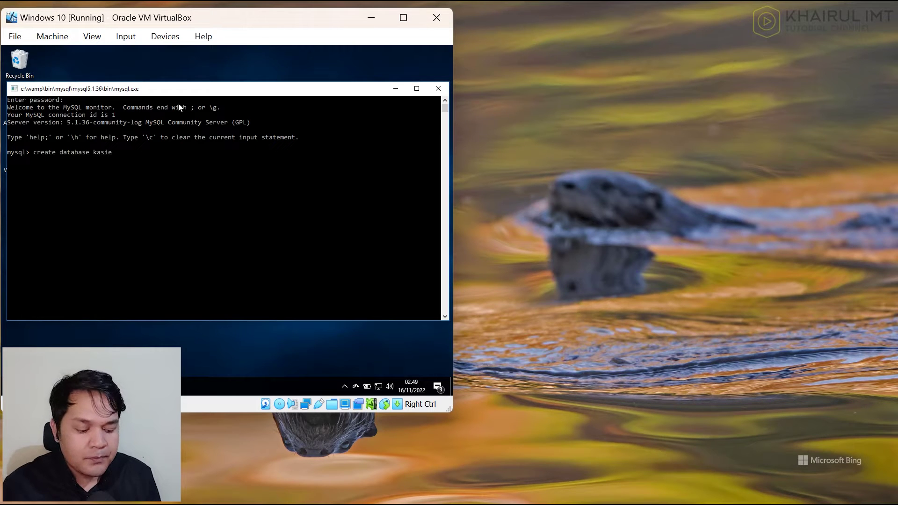
key("BackSpace")
type("r;")
key("Return")
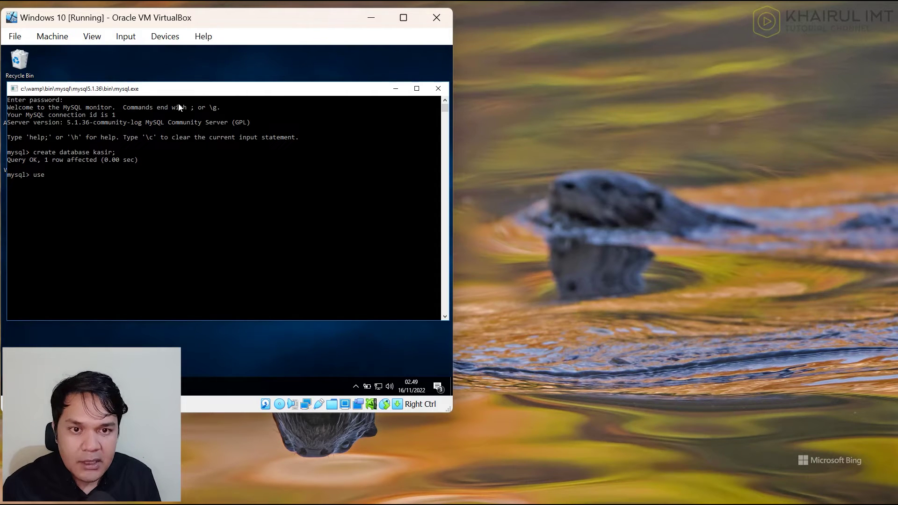
type("use kasir;")
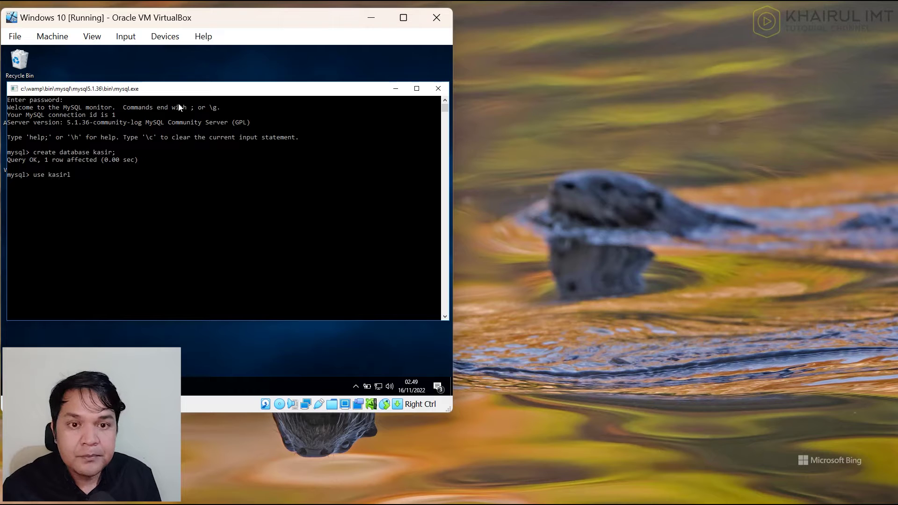
key("Return")
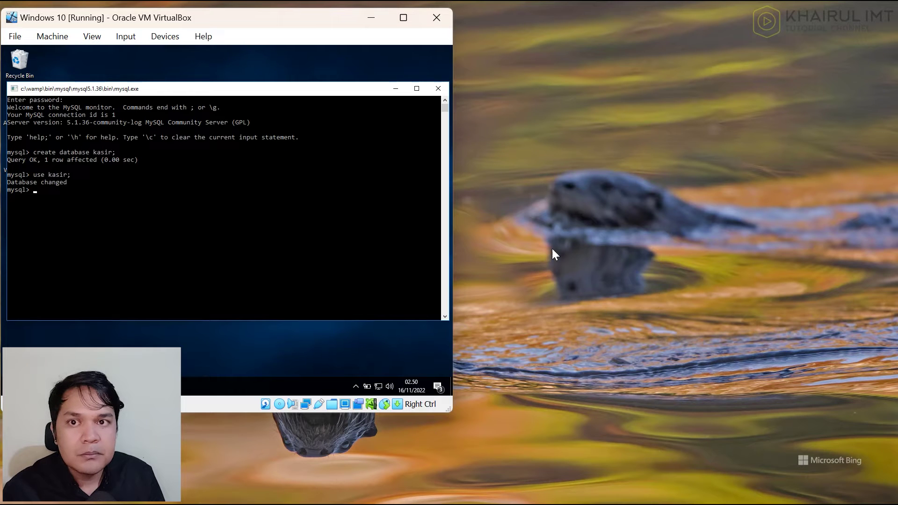
Step: Switch to SQLyog Ultimate on the host computer and open the SQL dump export for the kasir database
left_click(607, 299)
mouse_move(491, 503)
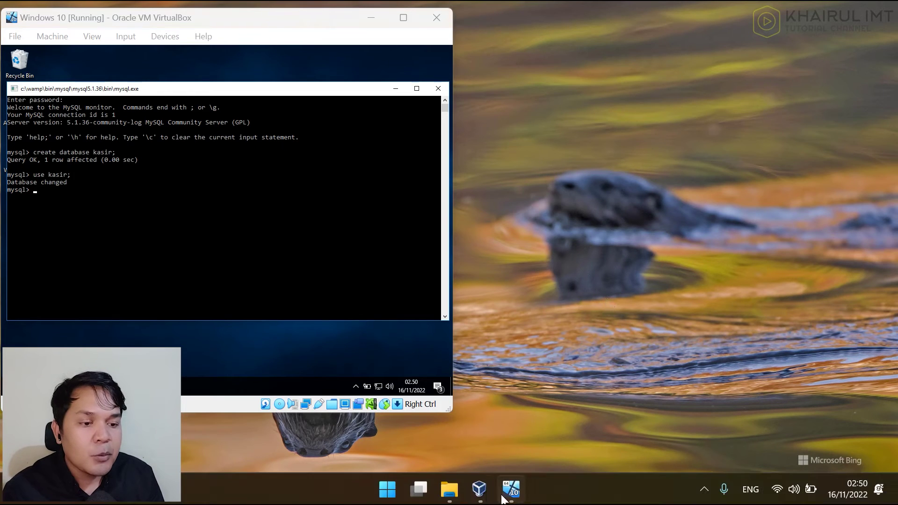
left_click(398, 495)
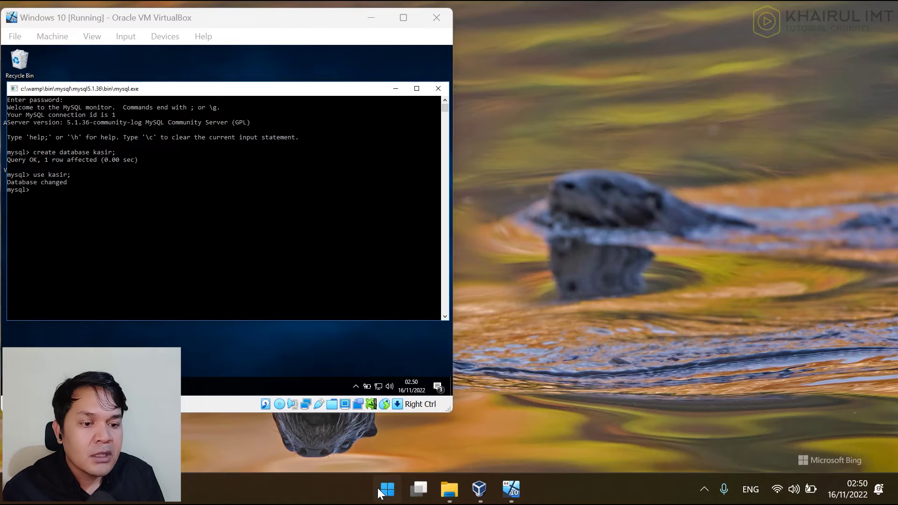
left_click(358, 168)
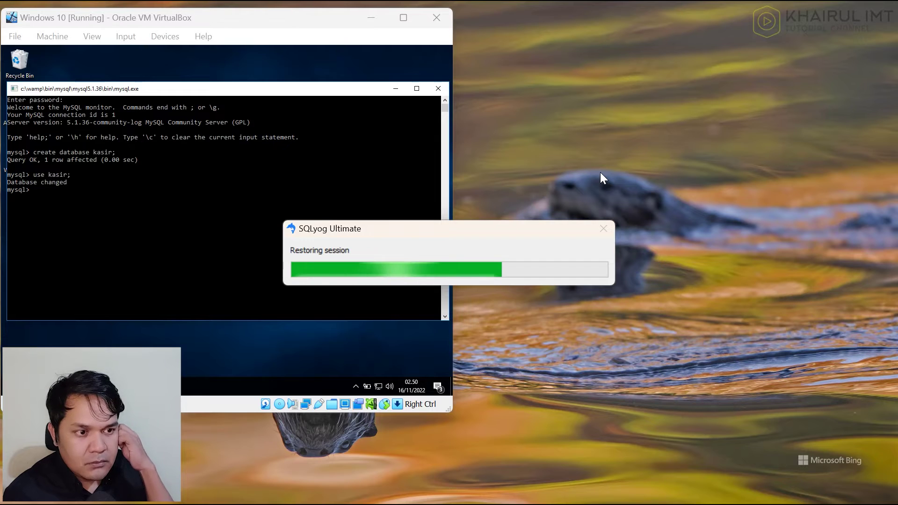
left_click(42, 169)
right_click(42, 169)
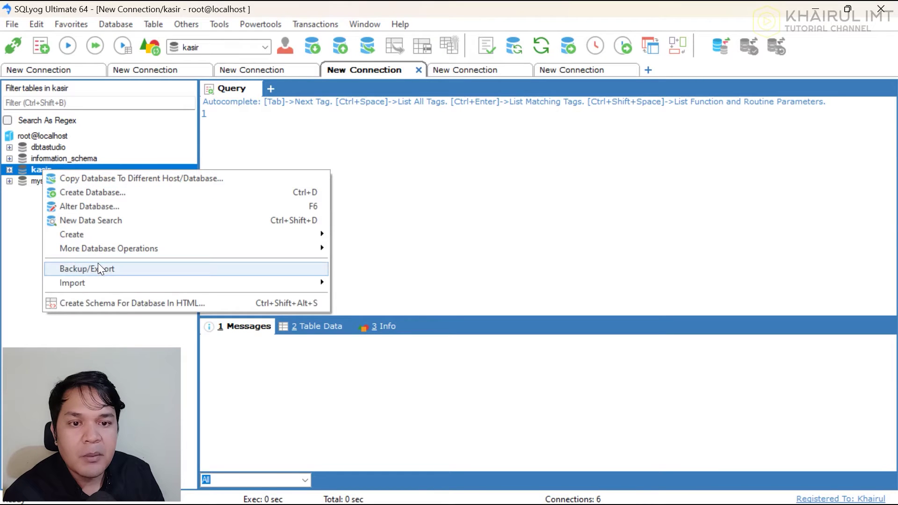
mouse_move(240, 268)
left_click(353, 281)
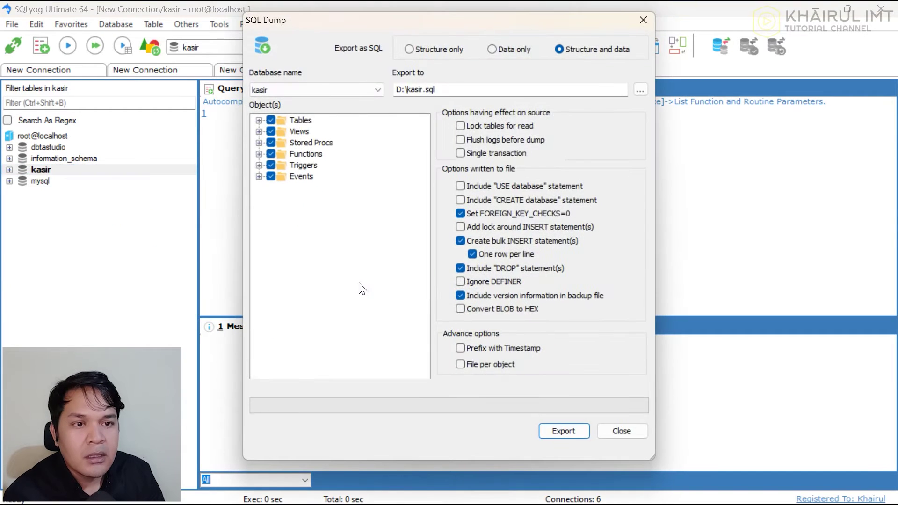
Step: Export the kasir database's structure and data to D:\kasir.sql, replacing the existing file, and close SQLyog
left_click(637, 89)
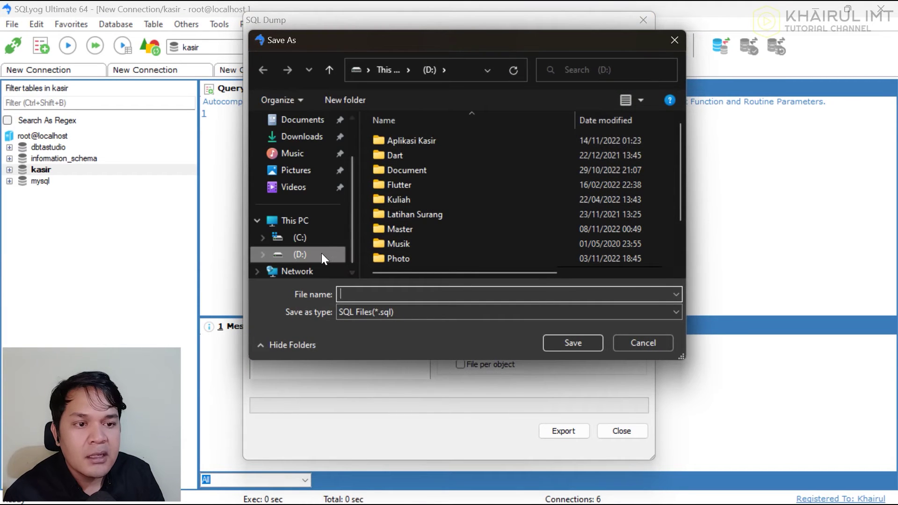
scroll(389, 255, "down", 1)
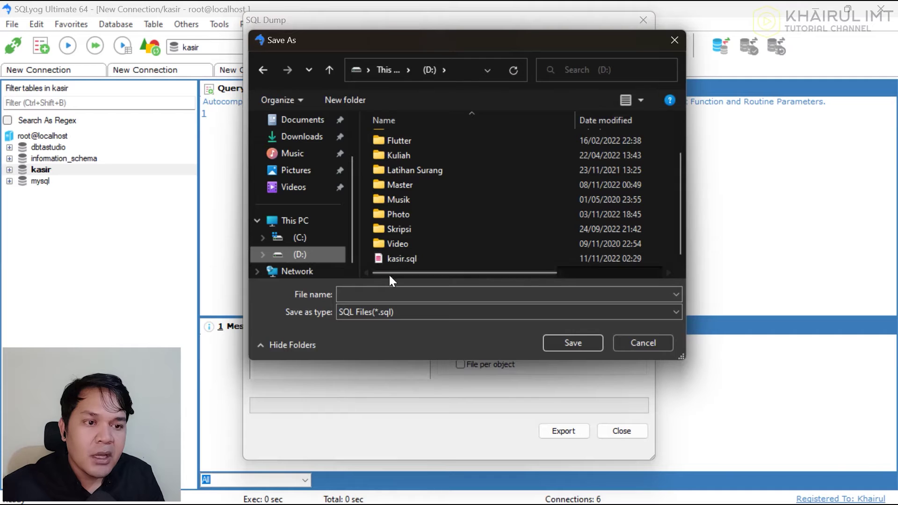
left_click(366, 293)
type("kasir")
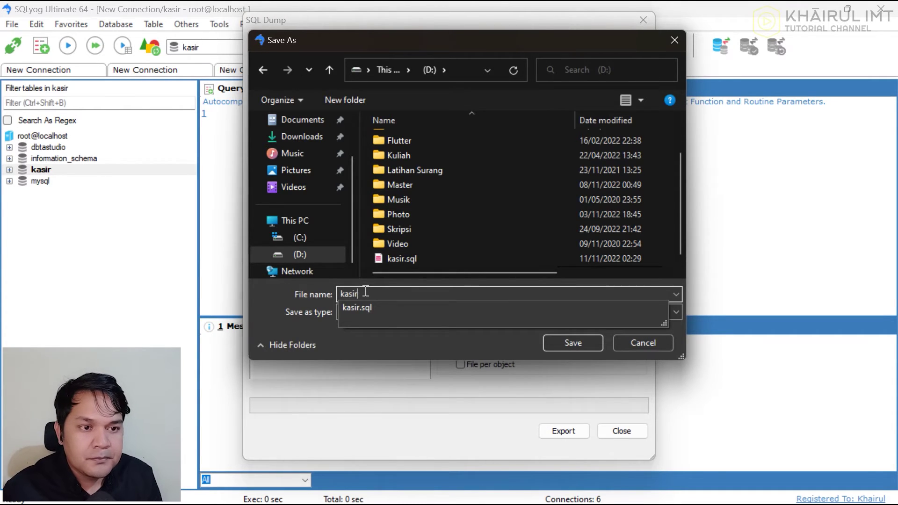
key("Return")
left_click(563, 431)
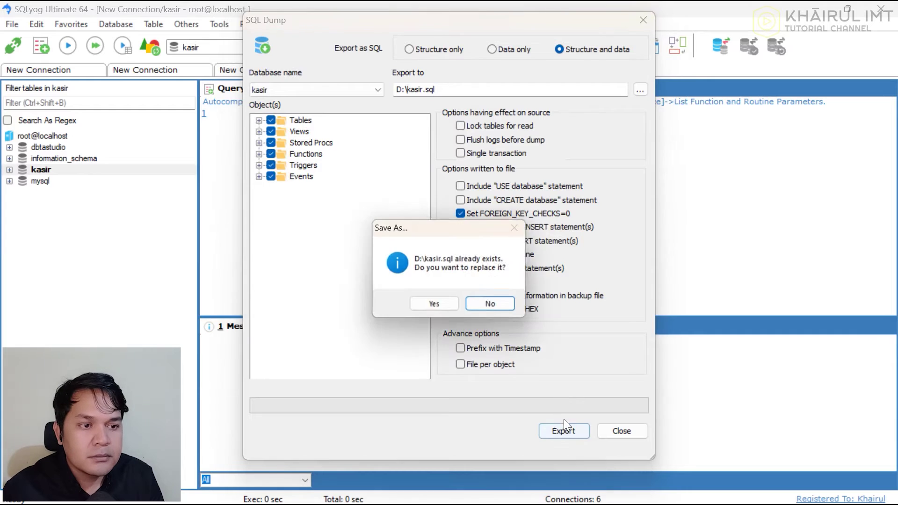
left_click(453, 307)
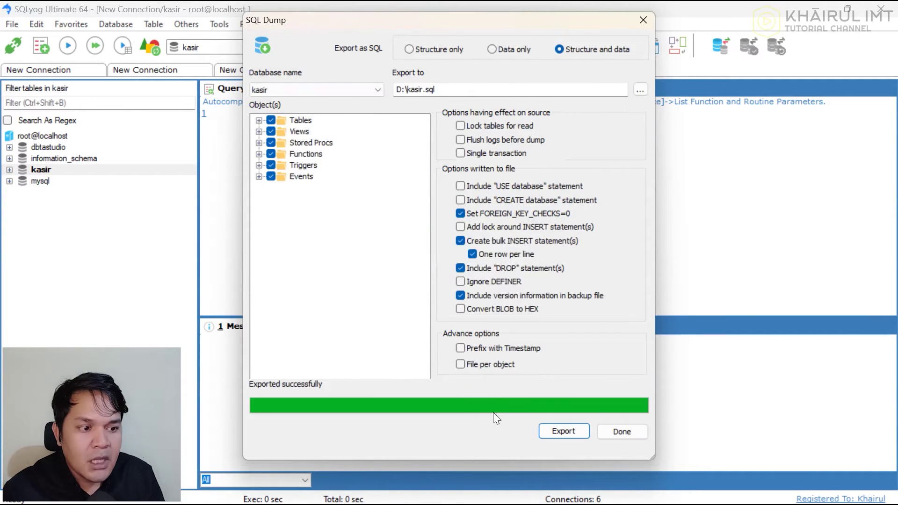
left_click(622, 431)
left_click(880, 9)
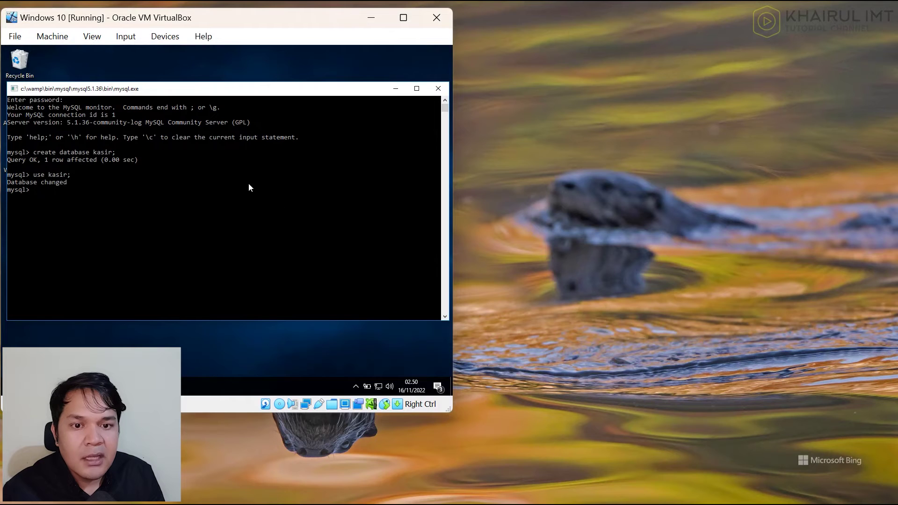
Step: Copy kasir.sql from the shared D_DRIVE (Z:) to the root of Local Disk (C:) in the virtual machine
left_click(71, 387)
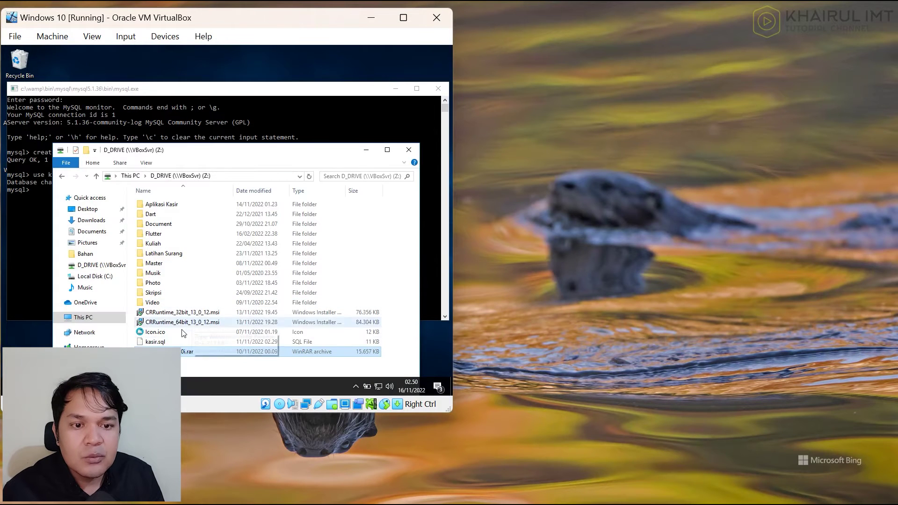
left_click(156, 343)
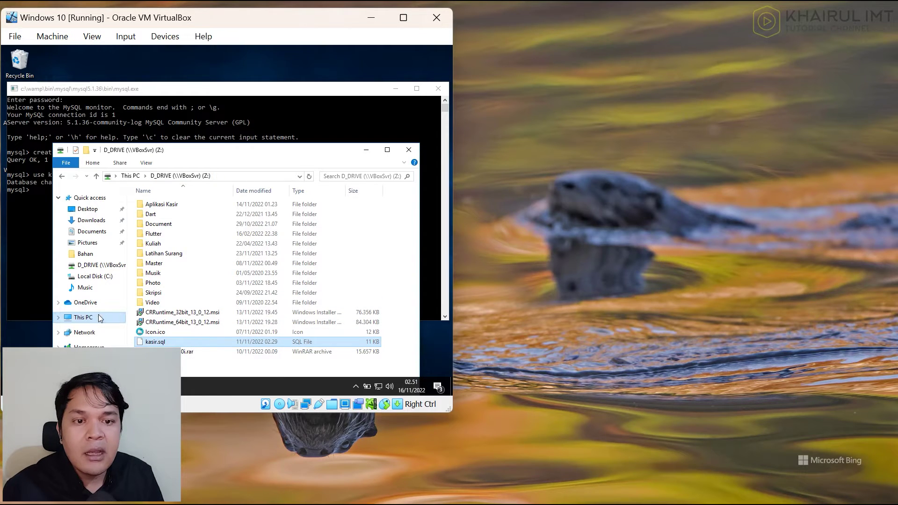
left_click(82, 317)
double_click(177, 296)
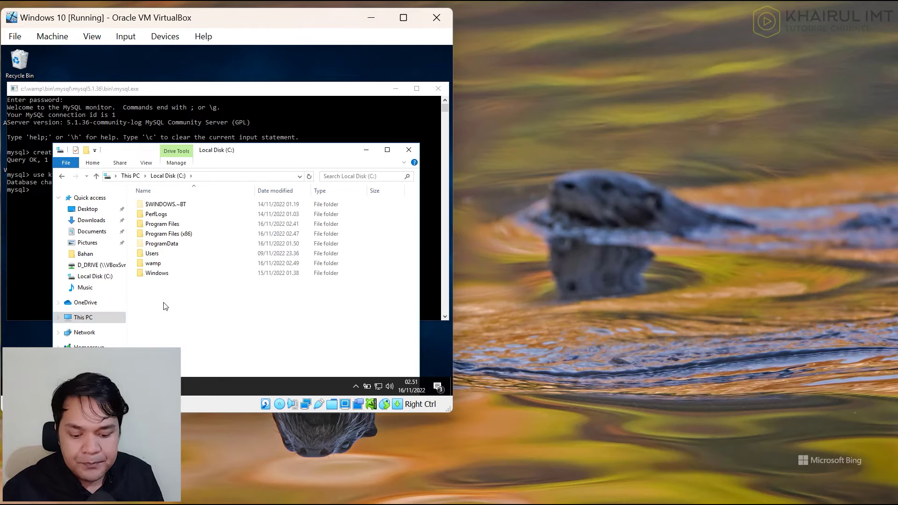
key("ctrl+v")
left_click(203, 153)
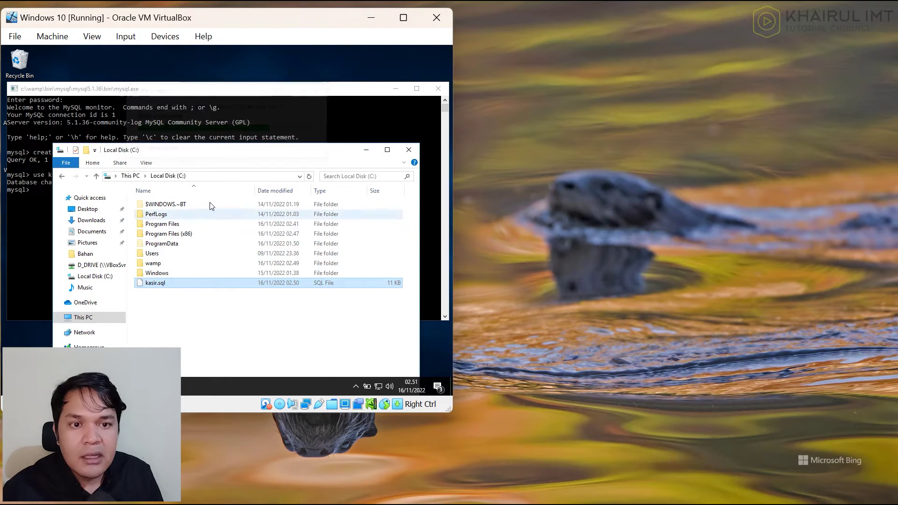
Step: Import the dump into the kasir database with source C:\kasir.sql in the MySQL console, and close the console
left_click(201, 176)
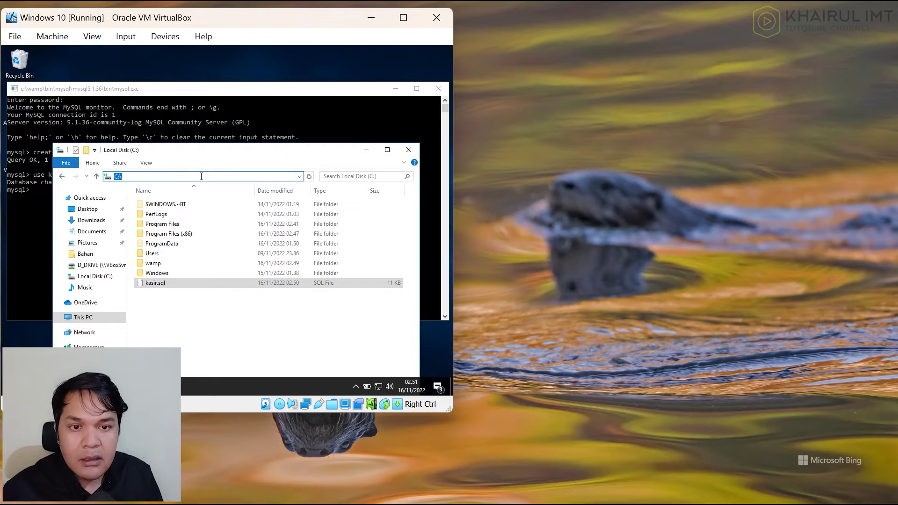
left_click(42, 200)
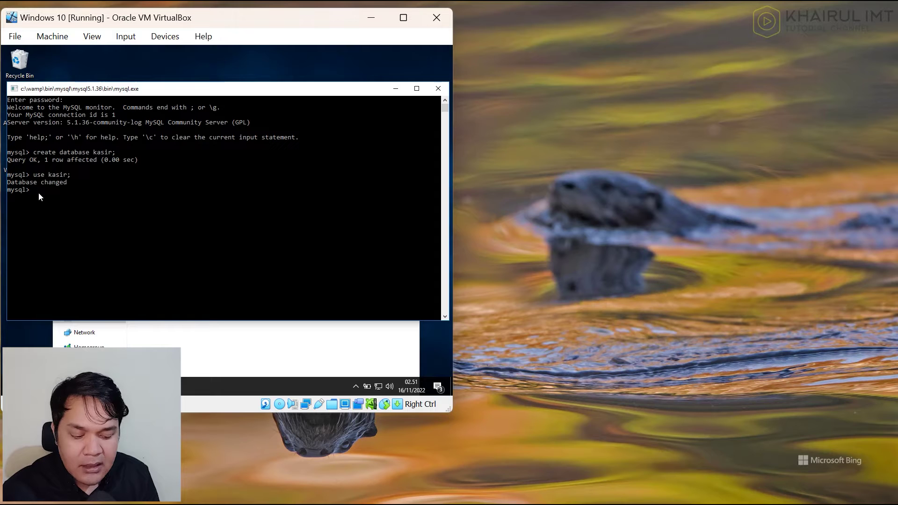
type("ce C:\\")
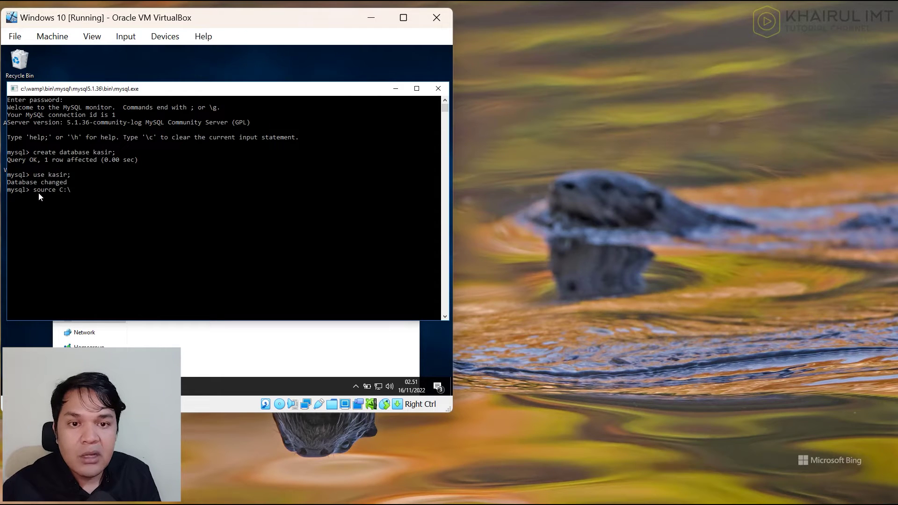
type("kasir")
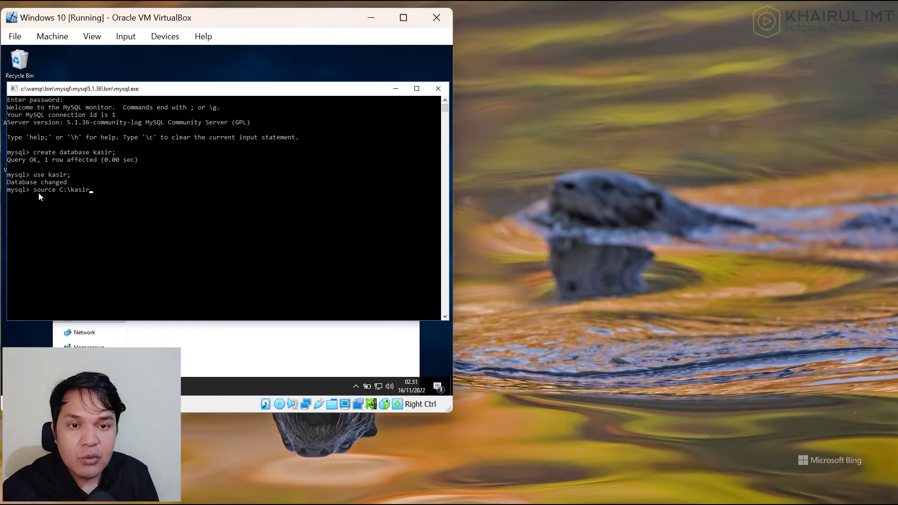
type(".sql")
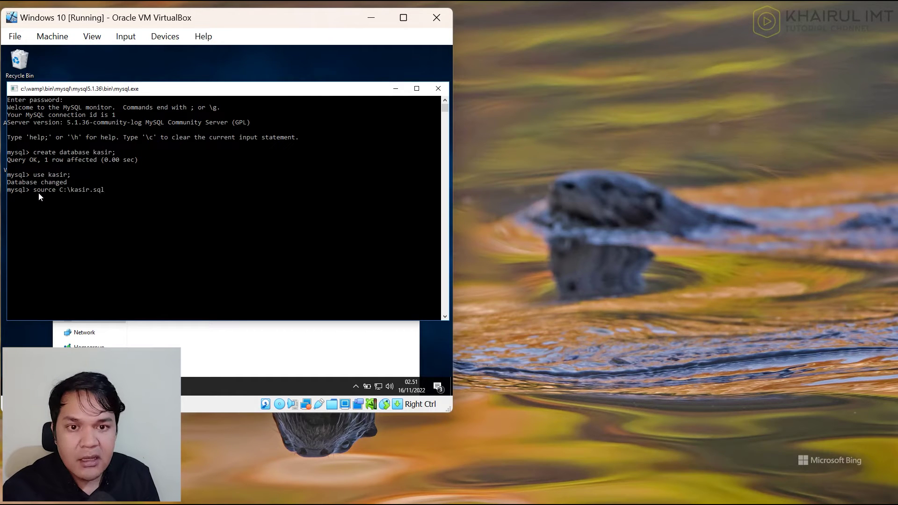
key("Return")
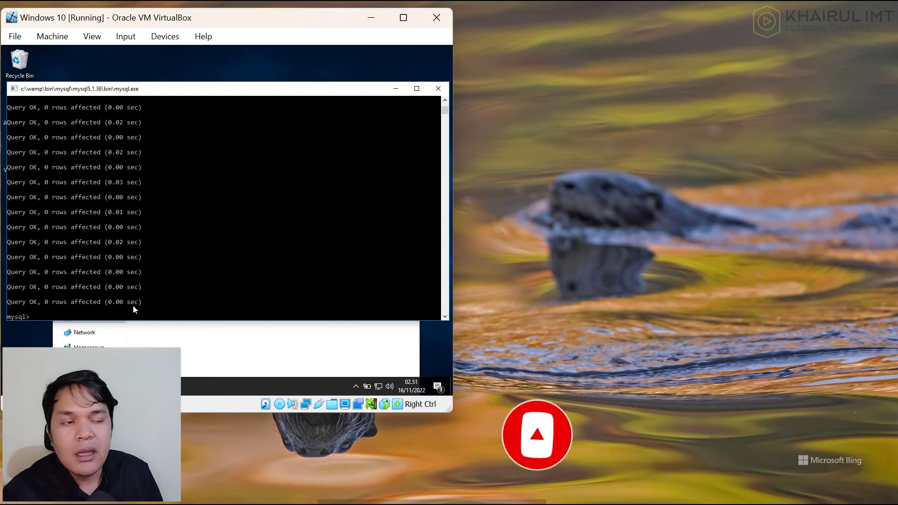
left_click(438, 89)
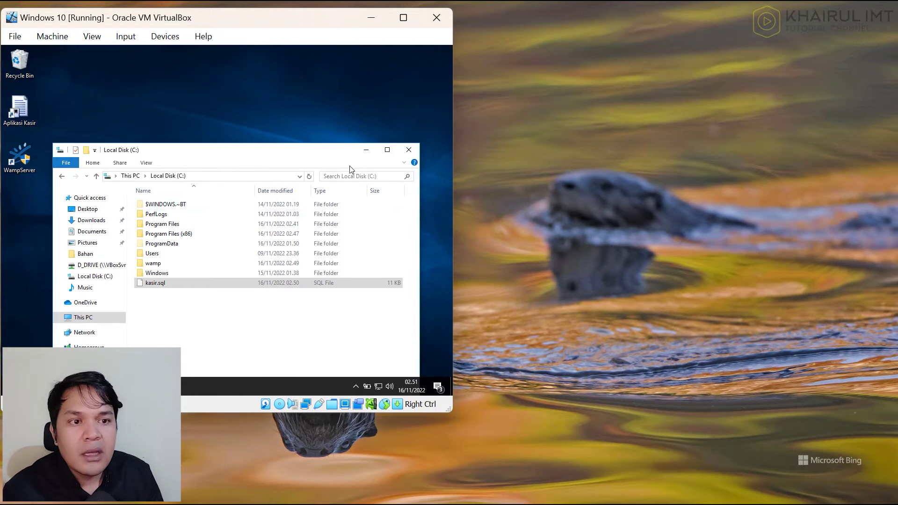
Step: Minimize the file window, launch Aplikasi Kasir from the desktop and sign in
left_click(368, 151)
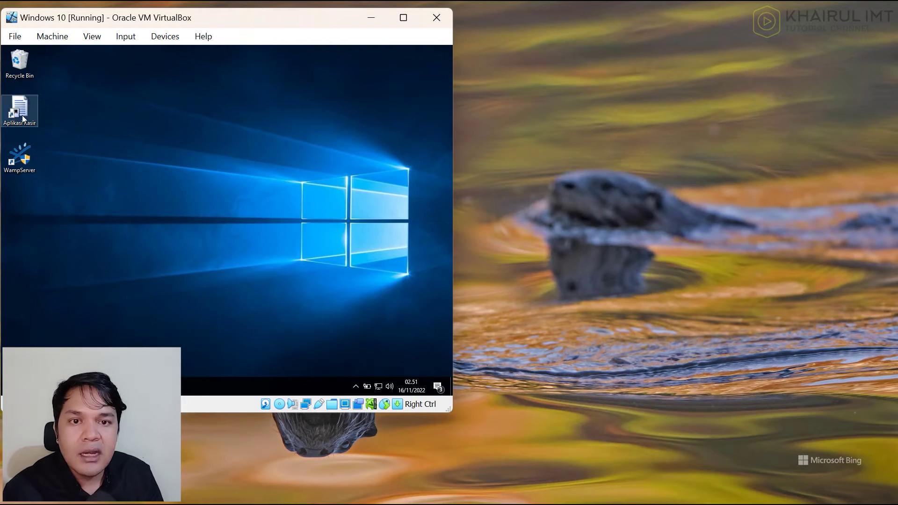
key("Return")
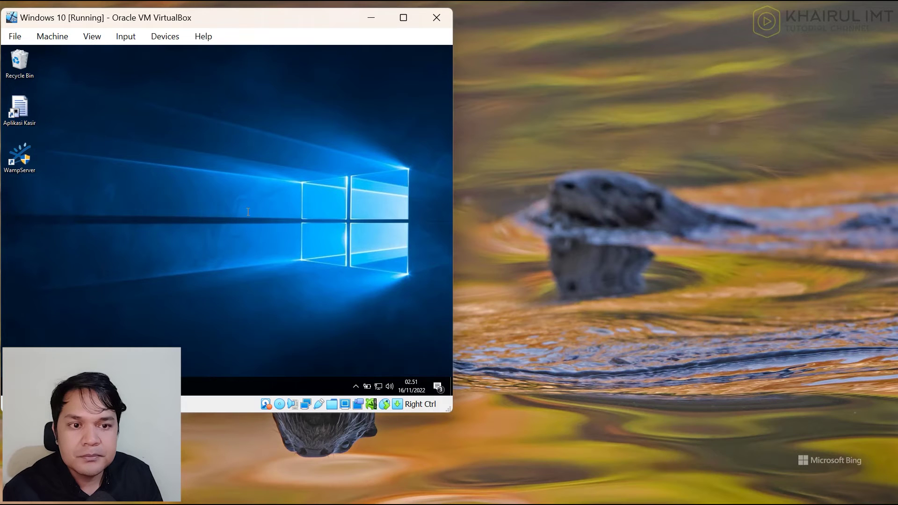
left_click(284, 279)
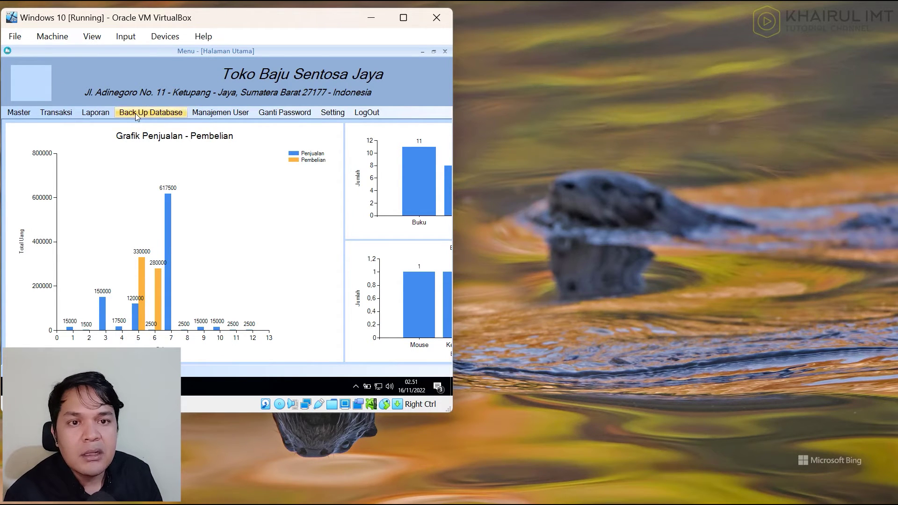
Step: Update the store logo to LOGO IMT.png from the Bahan folder, and exit the main page and sign in again to reload it
left_click(329, 113)
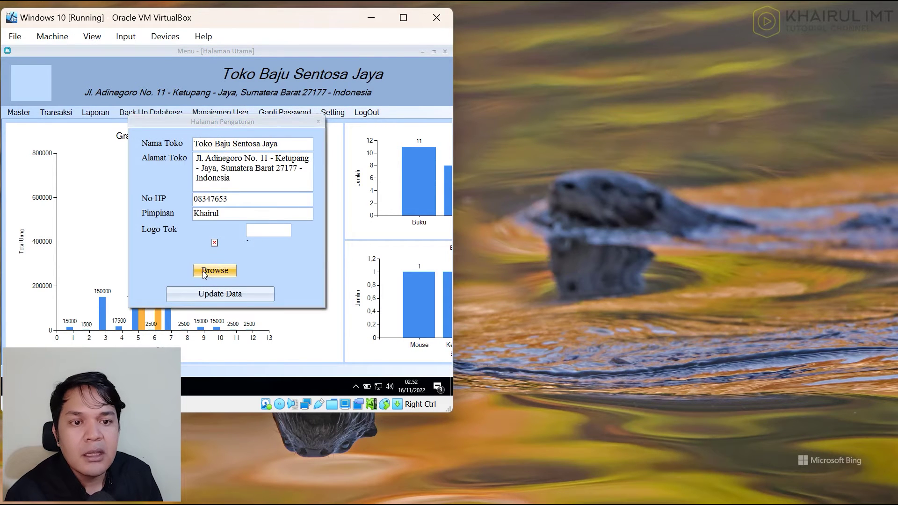
left_click(203, 271)
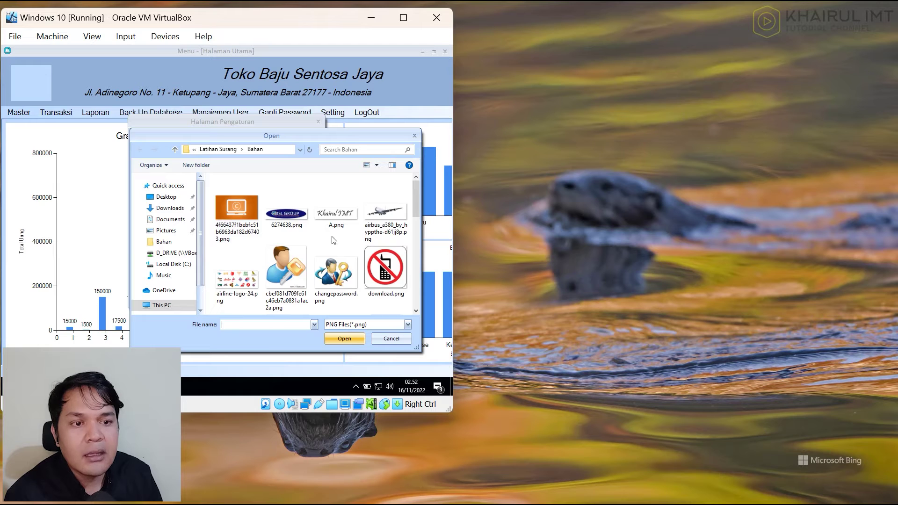
scroll(262, 220, "down", 5)
left_click(279, 230)
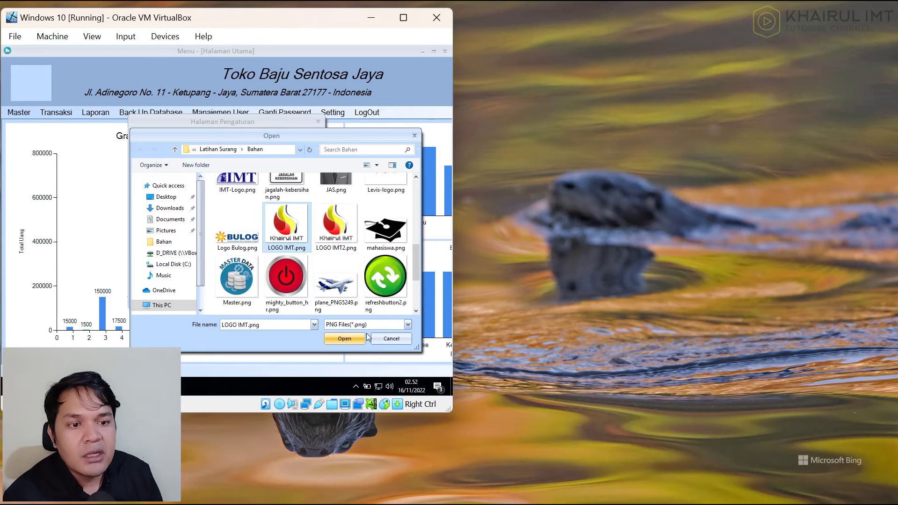
left_click(352, 341)
left_click(253, 296)
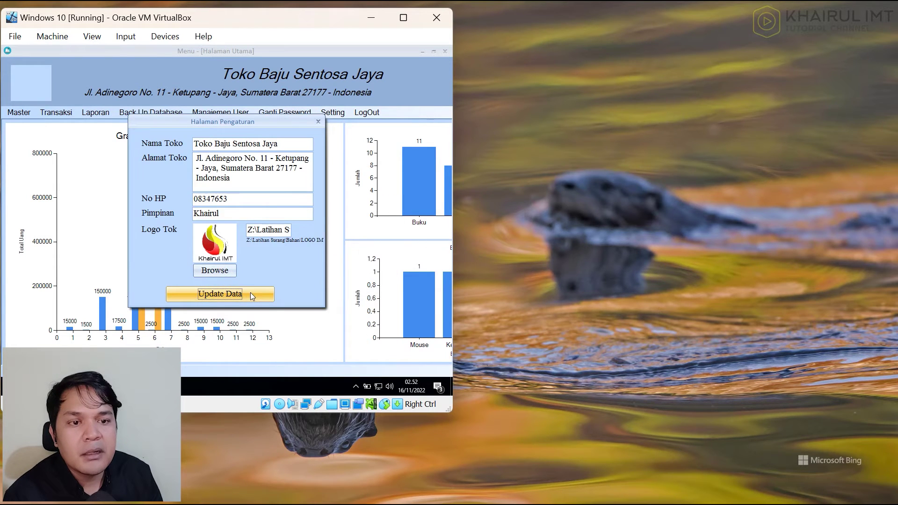
left_click(319, 122)
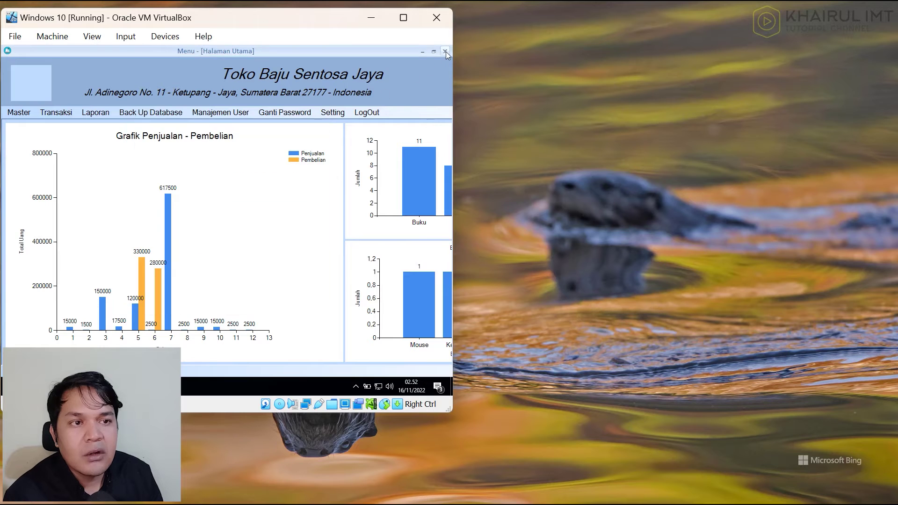
left_click(445, 52)
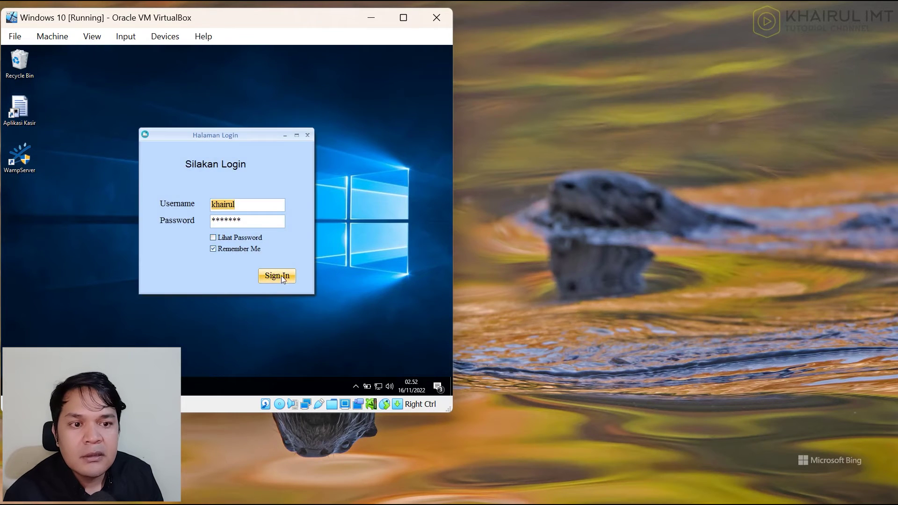
left_click(281, 277)
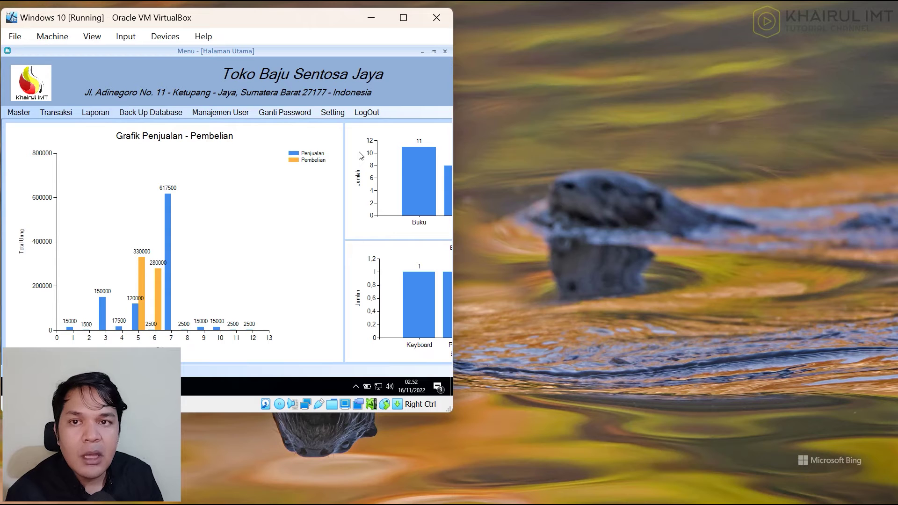
Step: Try to print the stock report from the Laporan Stok form
left_click(95, 113)
left_click(99, 124)
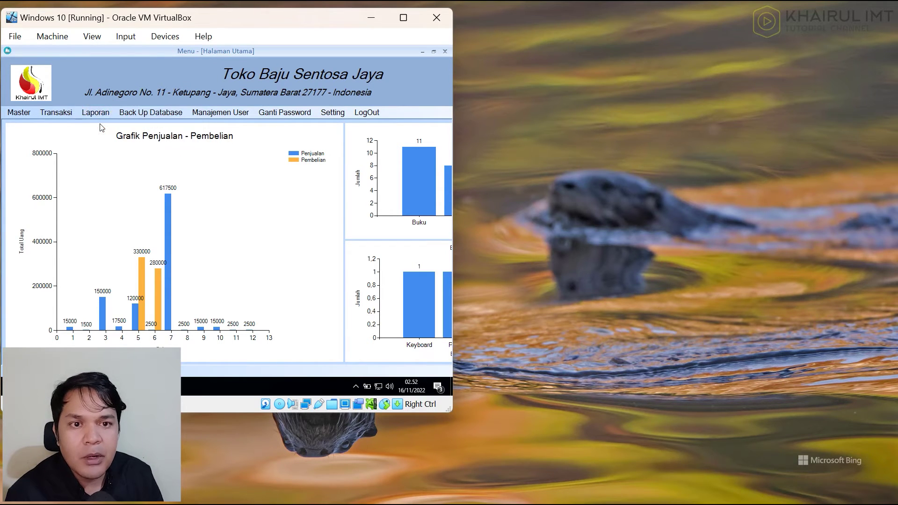
left_click(237, 259)
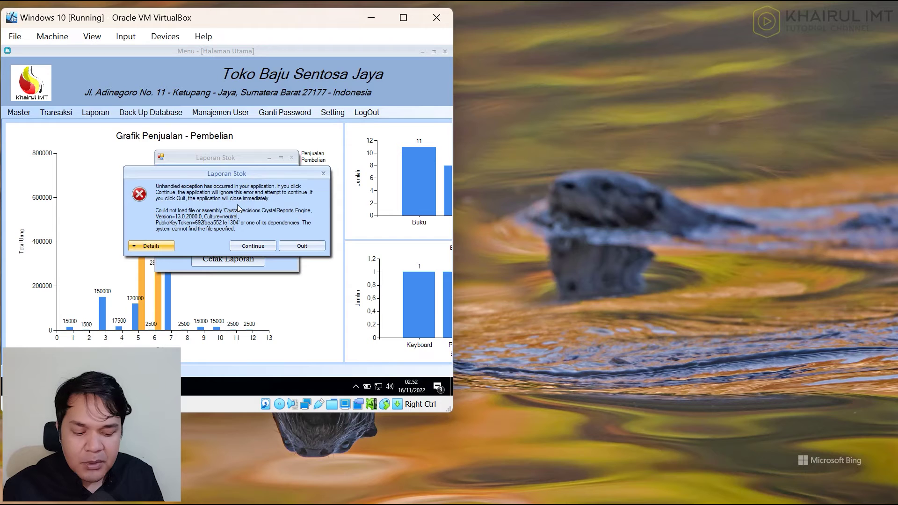
left_click(537, 114)
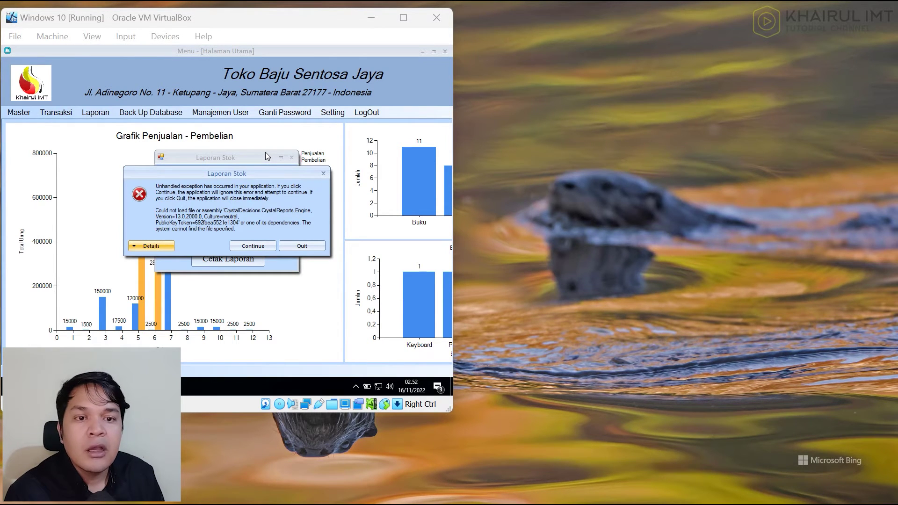
Step: Dismiss the report error, close the Laporan Stok form, log out and close the login window
left_click_drag(280, 20, 280, 15)
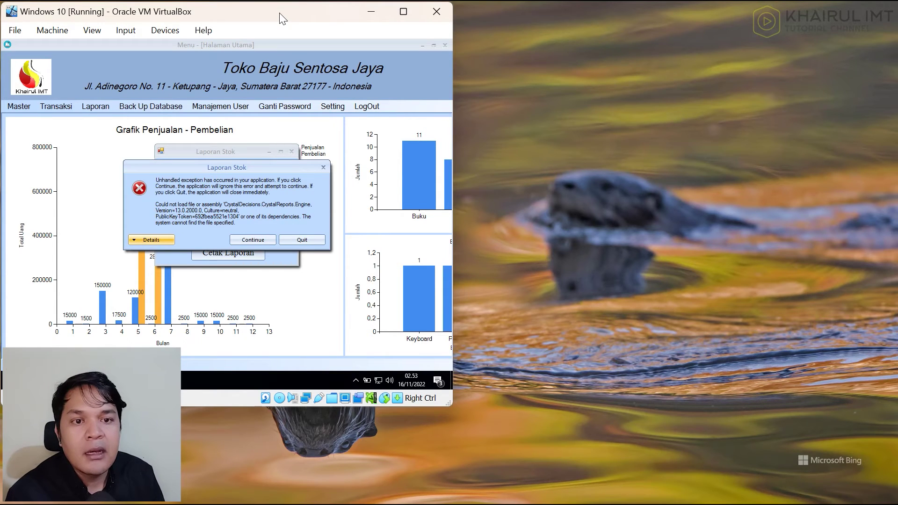
left_click(262, 242)
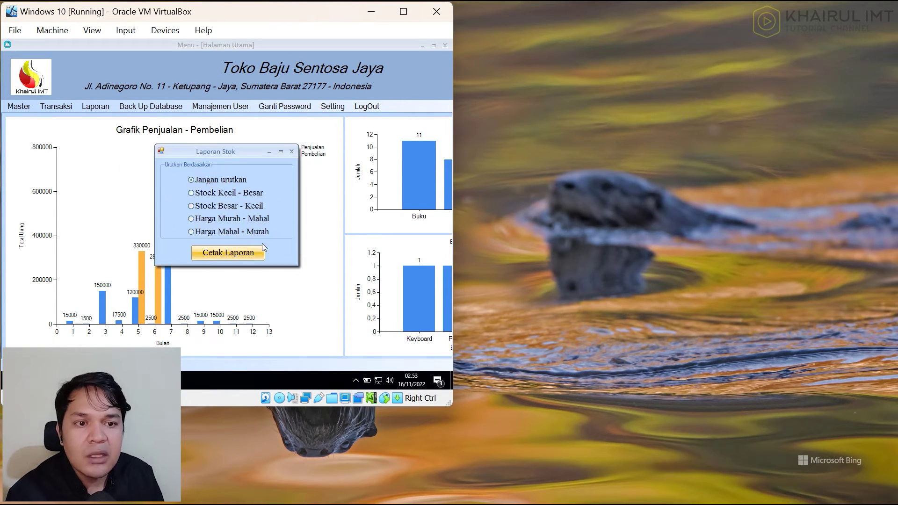
left_click(293, 152)
left_click(365, 106)
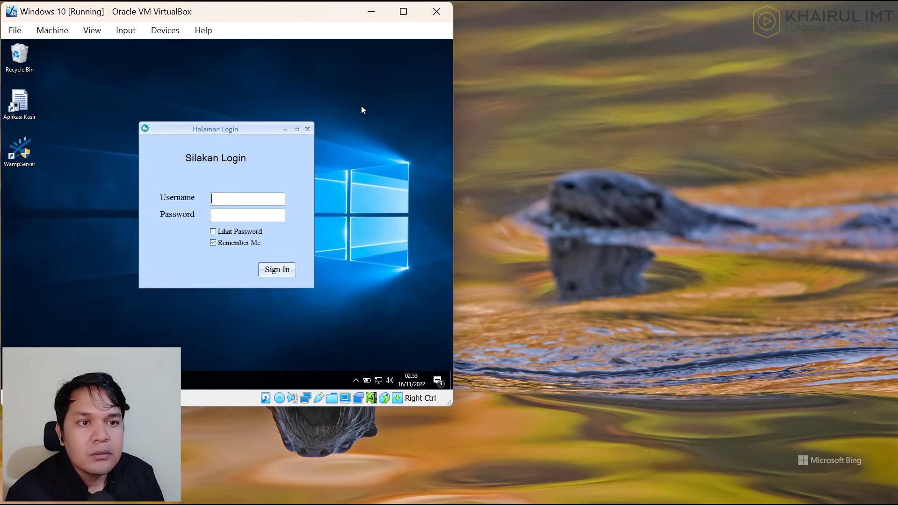
left_click(307, 129)
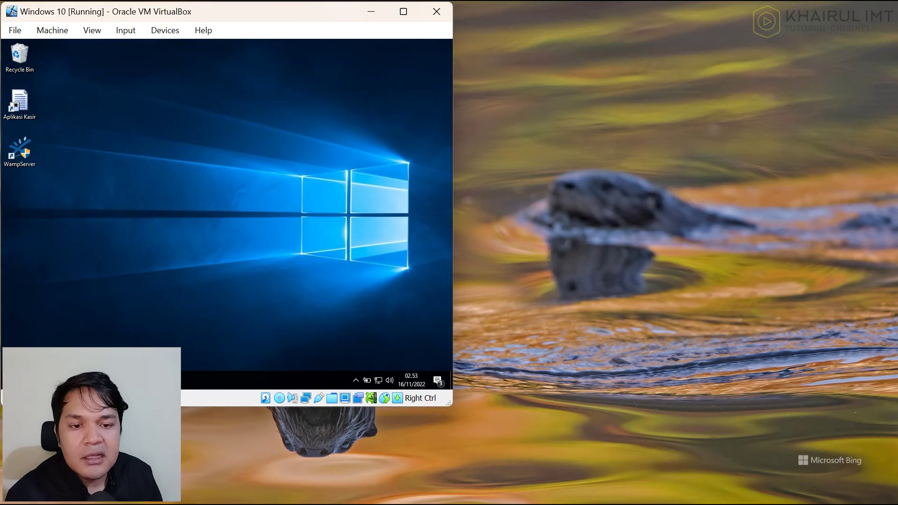
Step: Install the 32-bit SAP Crystal Reports runtime from CRRuntime_32bit_13_0_12.msi on the shared D_DRIVE (Z:), accepting the license agreement
left_click(113, 380)
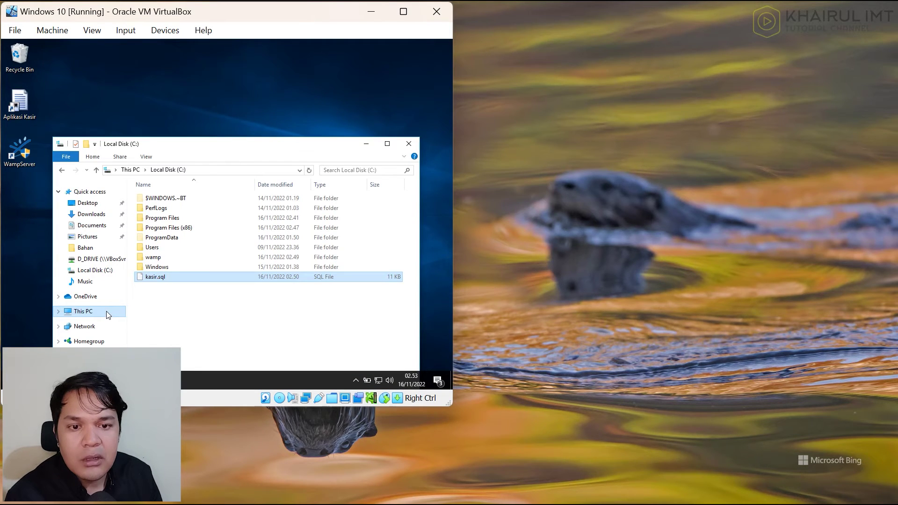
left_click(108, 315)
double_click(197, 333)
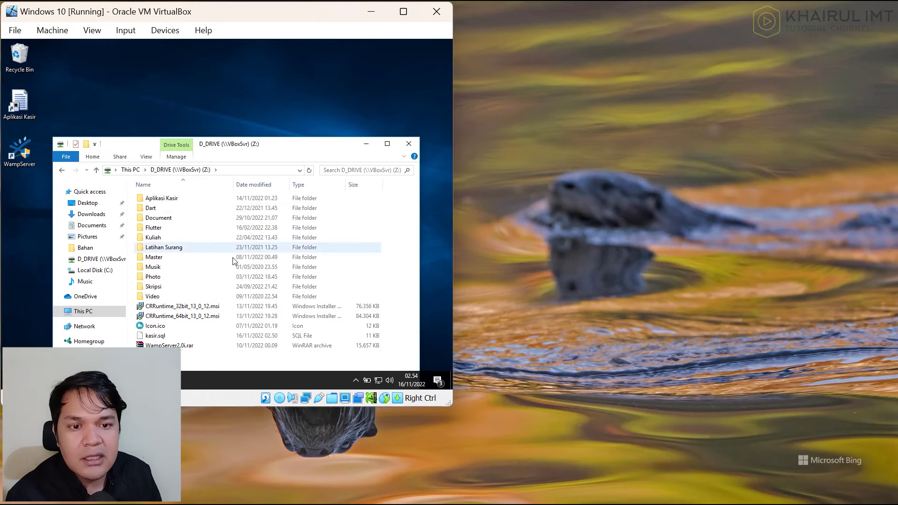
double_click(199, 309)
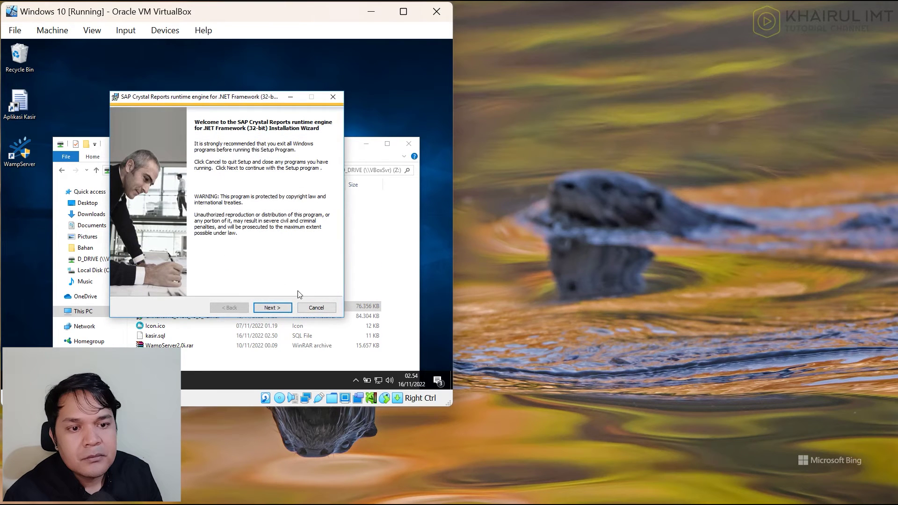
left_click(273, 307)
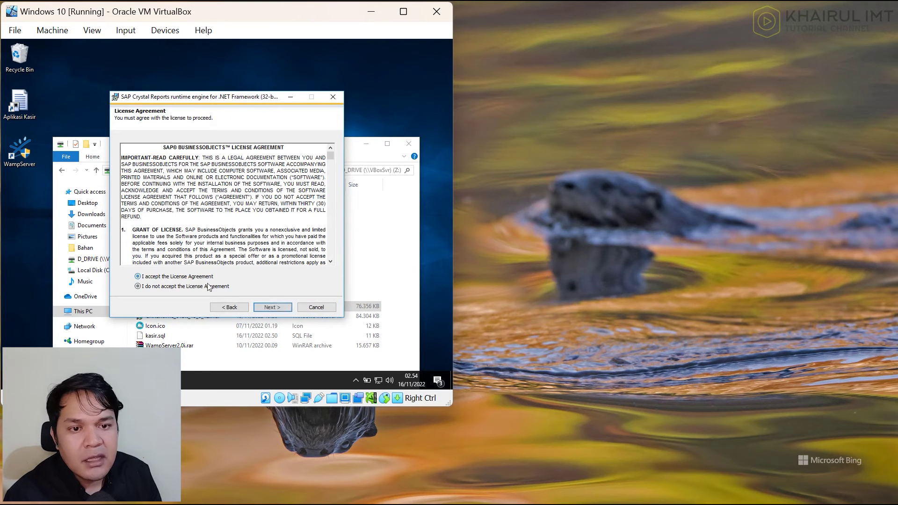
left_click(272, 307)
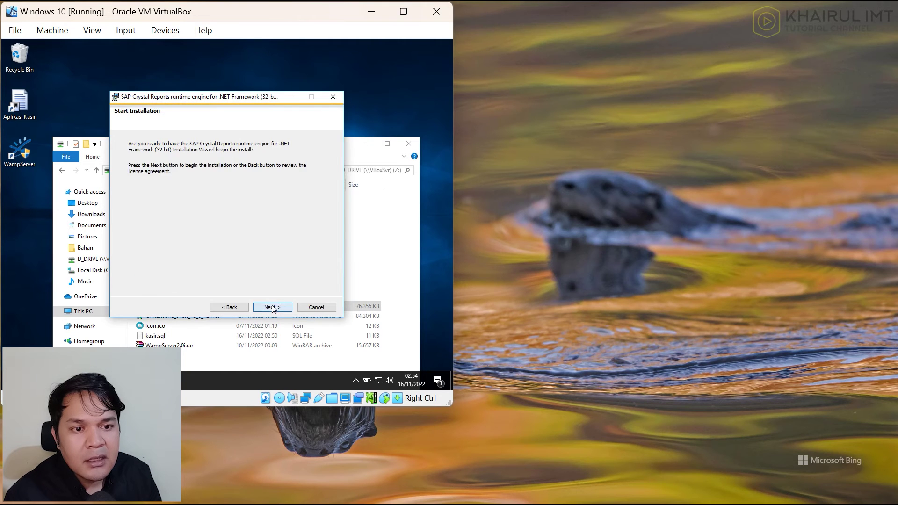
left_click(272, 308)
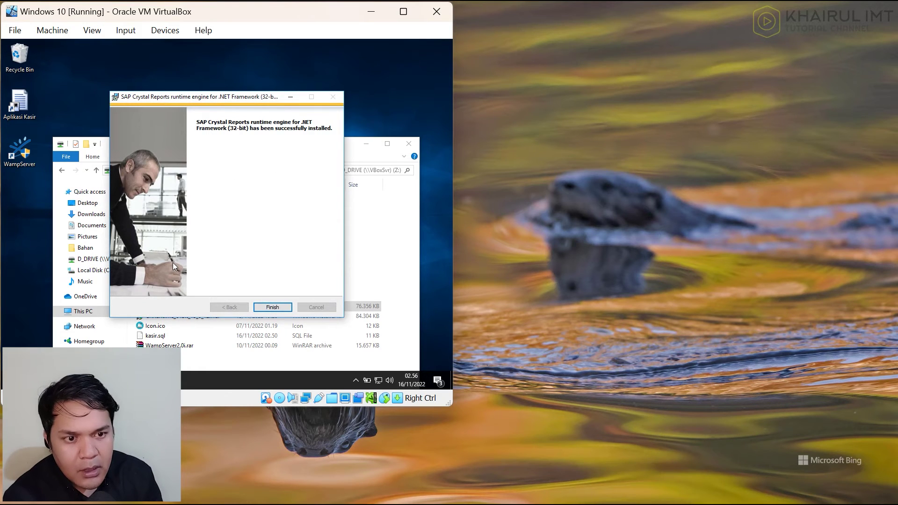
left_click(272, 307)
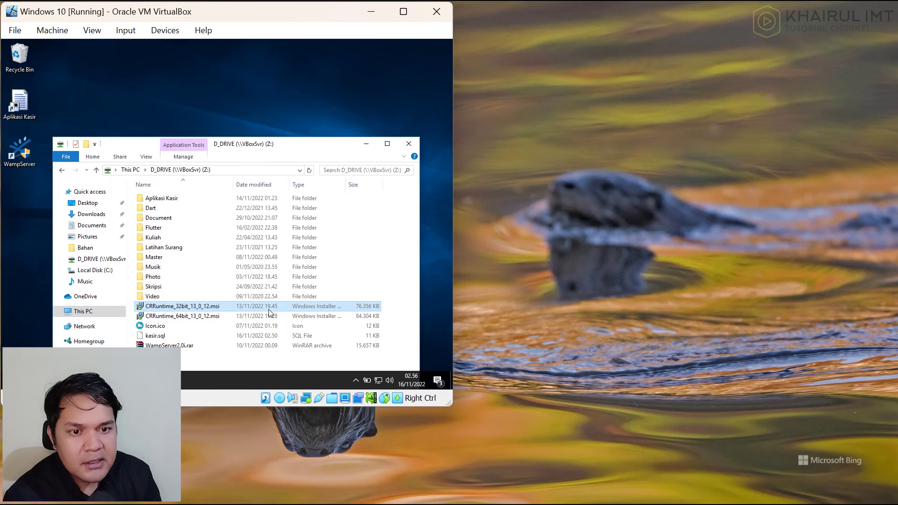
Step: Install the 64-bit SAP Crystal Reports runtime from CRRuntime_64bit_13_0_12.msi, accepting the license agreement
left_click(162, 317)
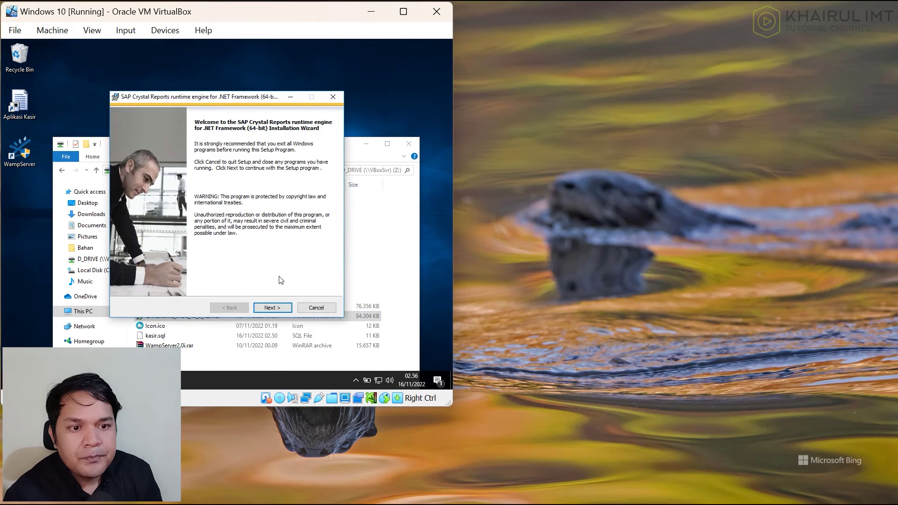
left_click(273, 308)
left_click(183, 277)
left_click(275, 307)
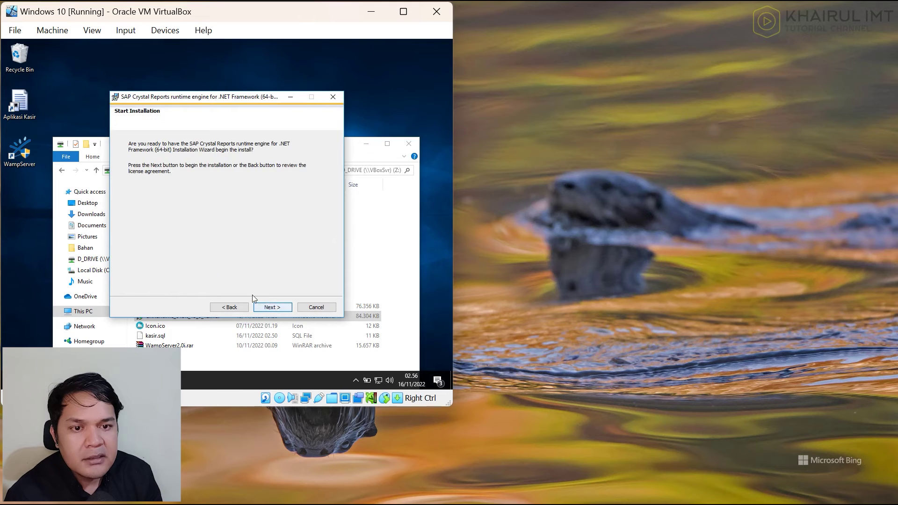
left_click(278, 307)
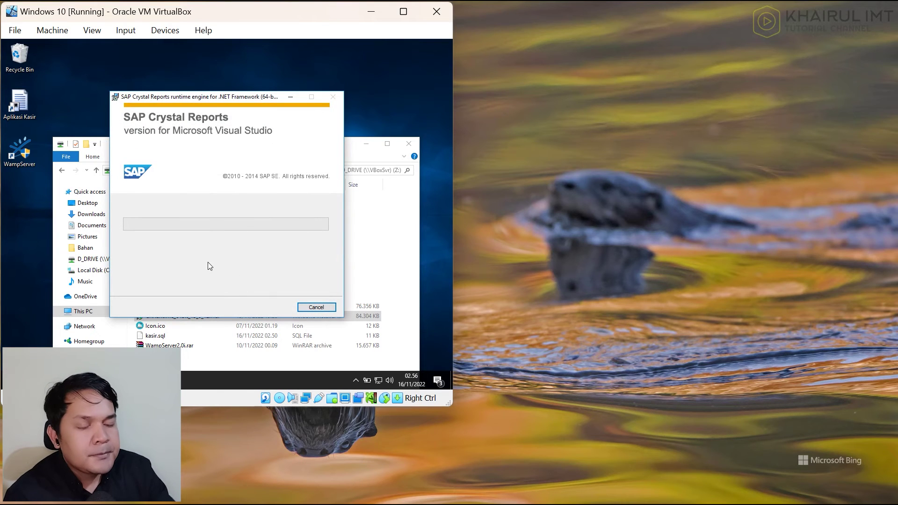
key("Return")
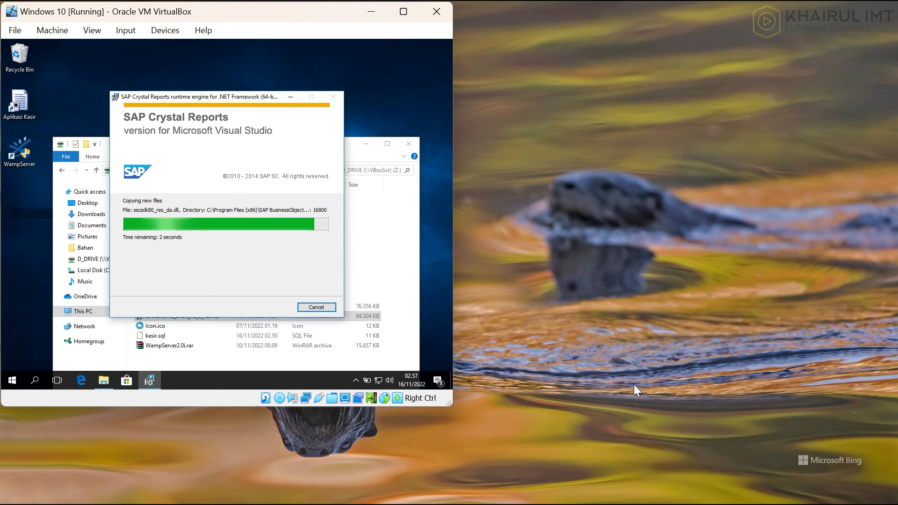
left_click(842, 495)
left_click(546, 412)
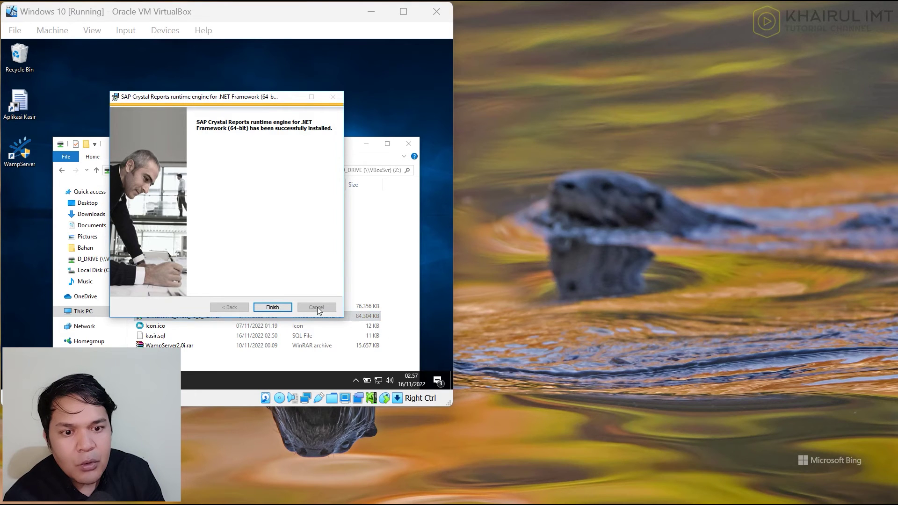
left_click(264, 307)
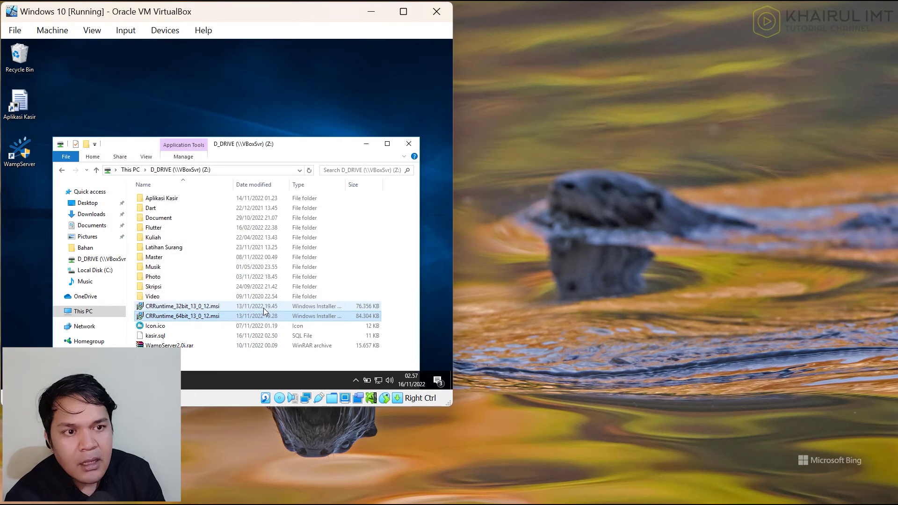
Step: Minimize the file window, relaunch Aplikasi Kasir and sign in with the remembered credentials
left_click(366, 146)
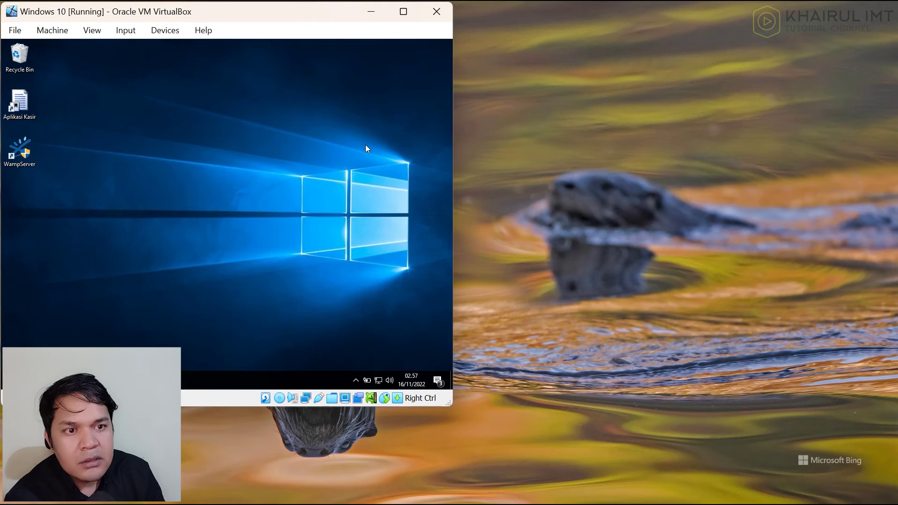
double_click(23, 107)
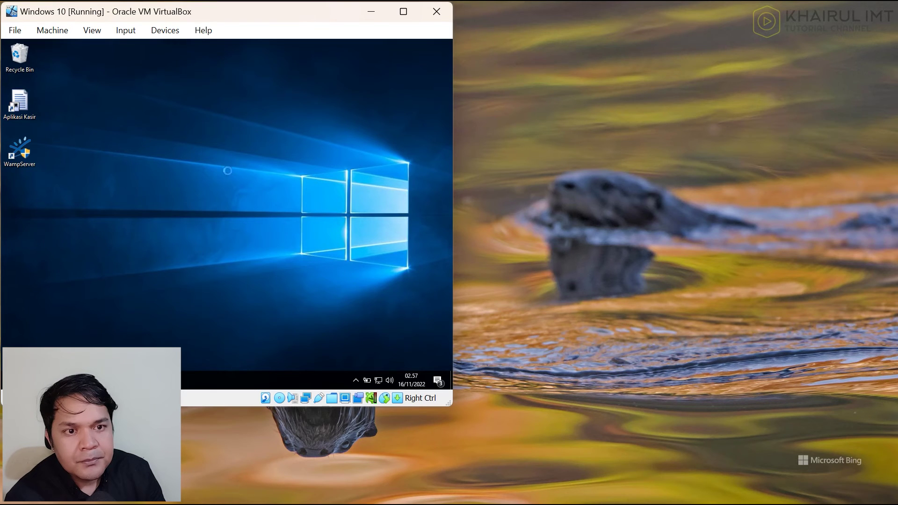
left_click(280, 270)
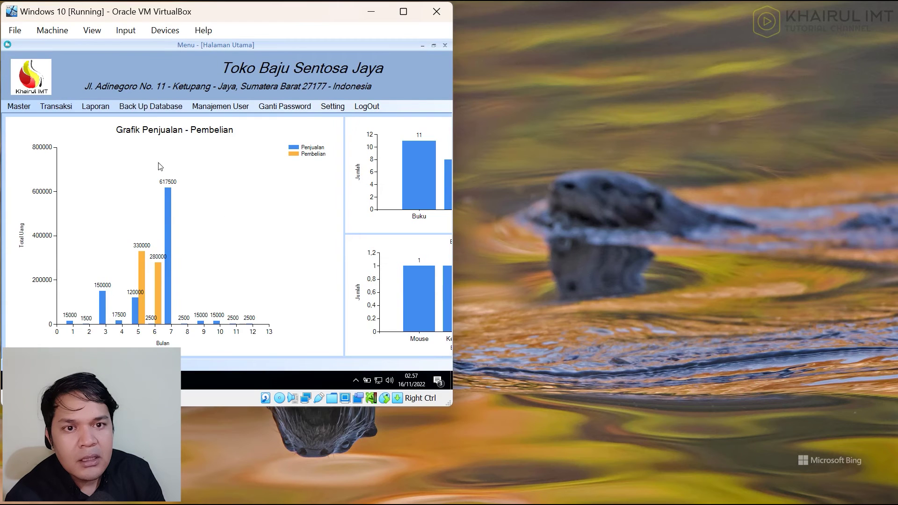
Step: Generate the Laporan Stok report with the Jangan urutkan option, look through it, and close the report and its form
left_click(96, 112)
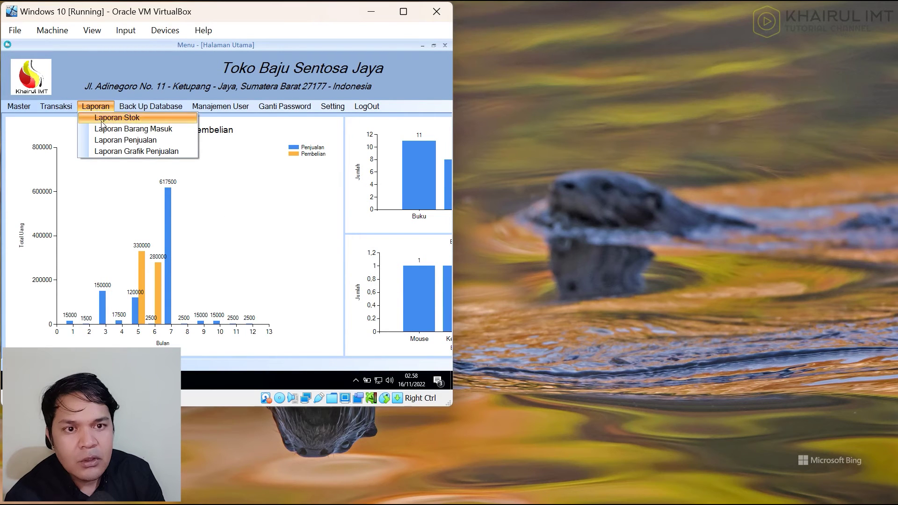
left_click(102, 120)
left_click(231, 253)
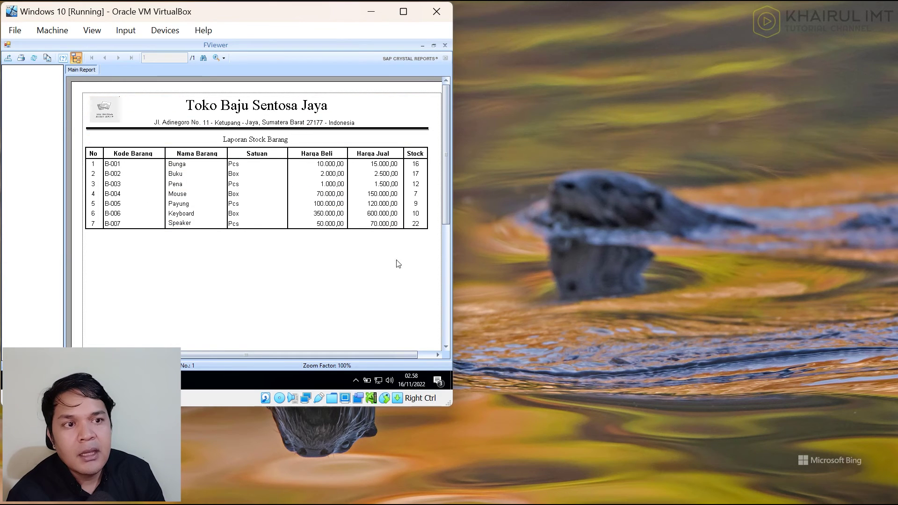
left_click_drag(445, 170, 447, 286)
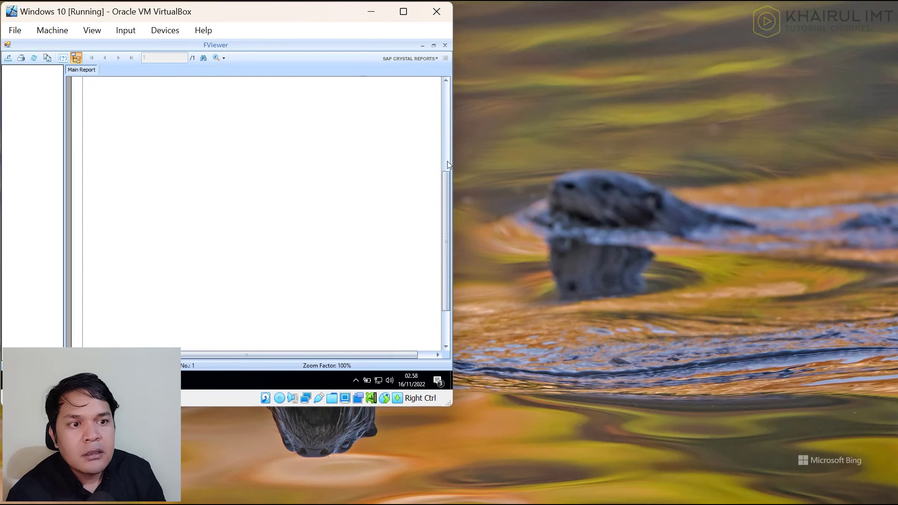
left_click_drag(442, 185, 445, 95)
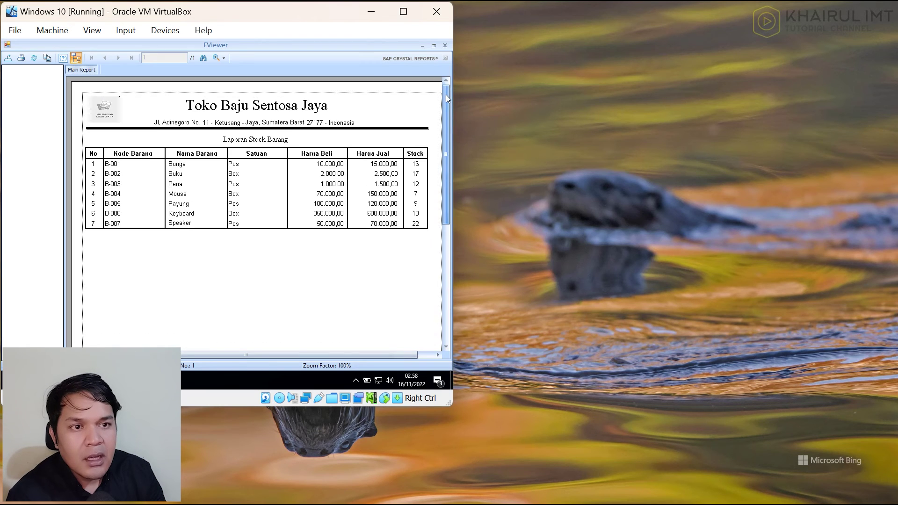
left_click(445, 46)
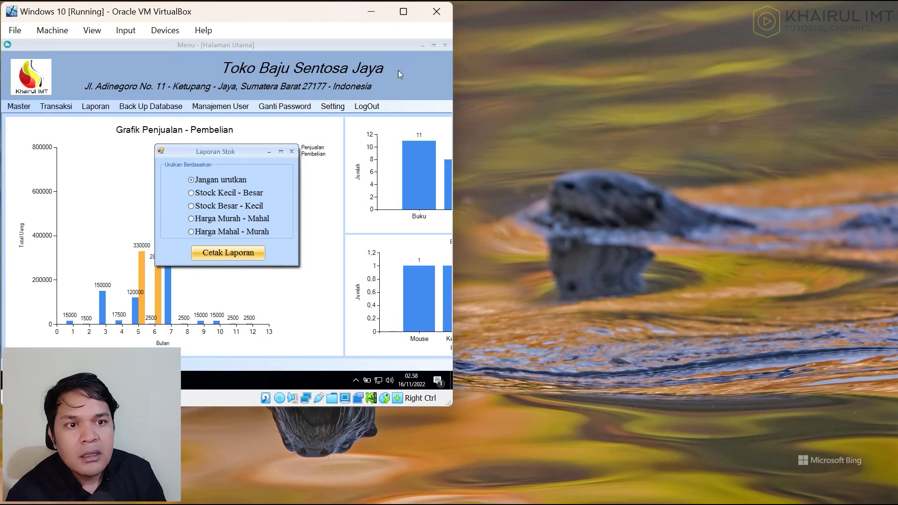
left_click(290, 152)
Step: Generate the Laporan Penjualan report with Tanggal Awal 01 Januari 2022 and Tanggal Akhir 16 November 2022
left_click(91, 107)
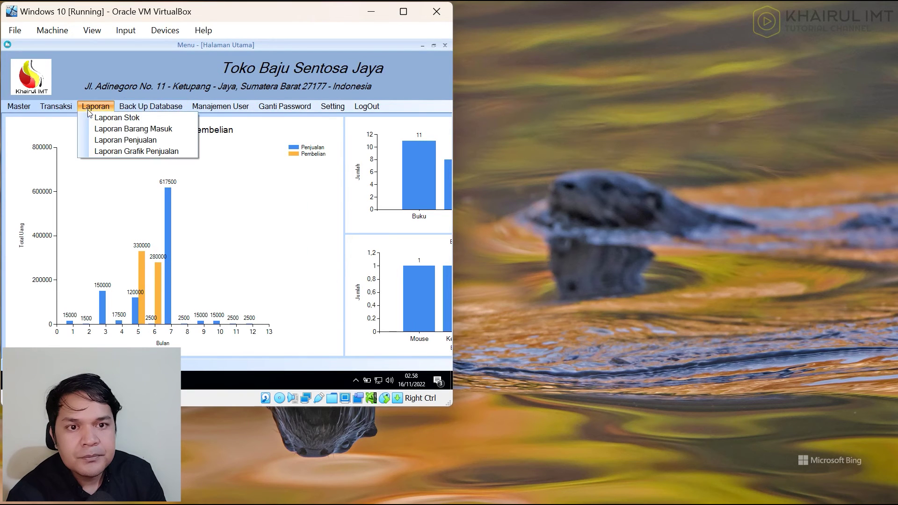
left_click(115, 141)
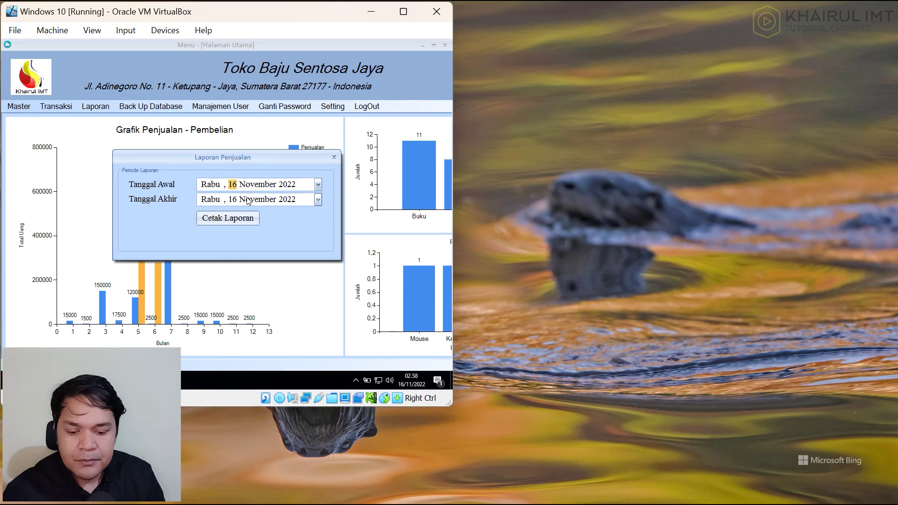
type("11")
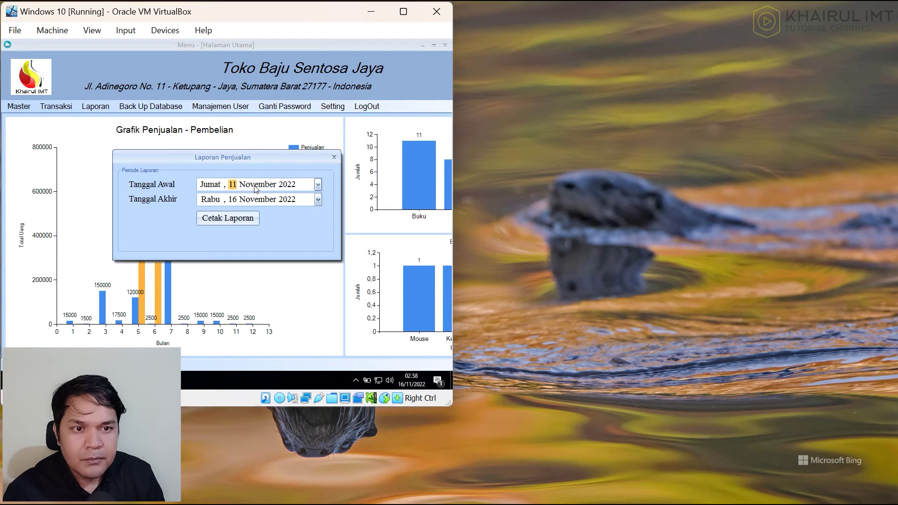
type("1")
key("Right")
type("1")
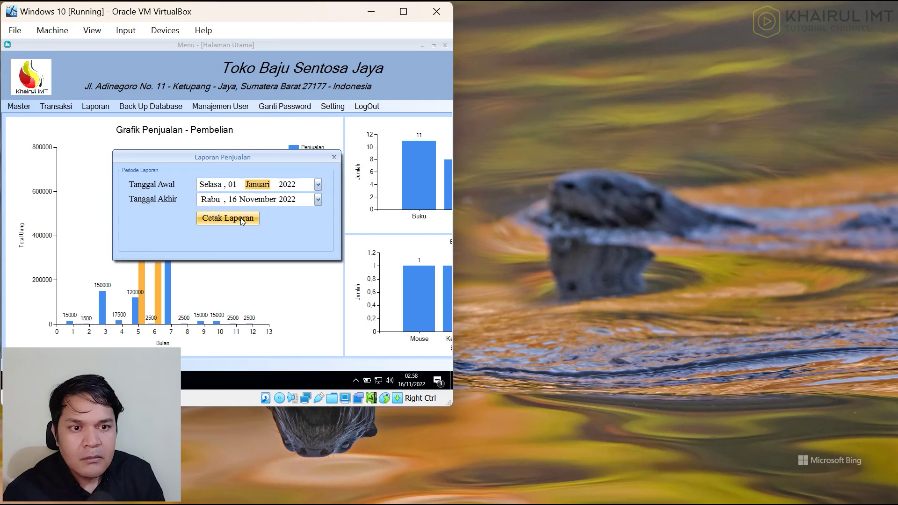
left_click(221, 221)
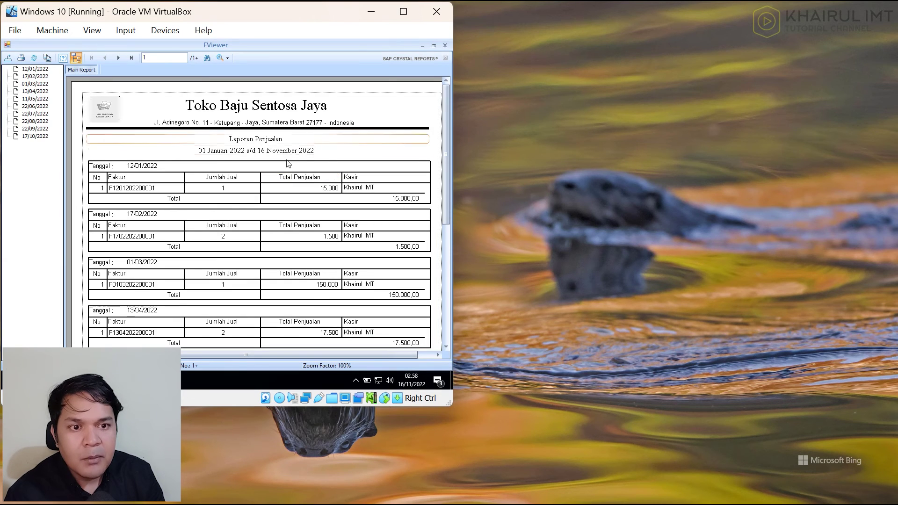
Step: Look through the sales report, and close the report viewer and the Laporan Penjualan form
scroll(287, 209, "down", 3)
scroll(287, 209, "down", 1)
scroll(287, 209, "up", 4)
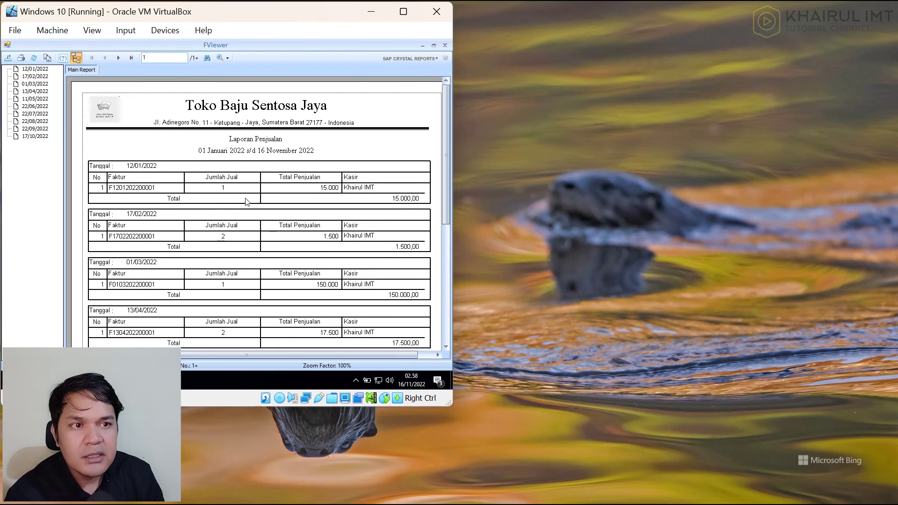
left_click(445, 45)
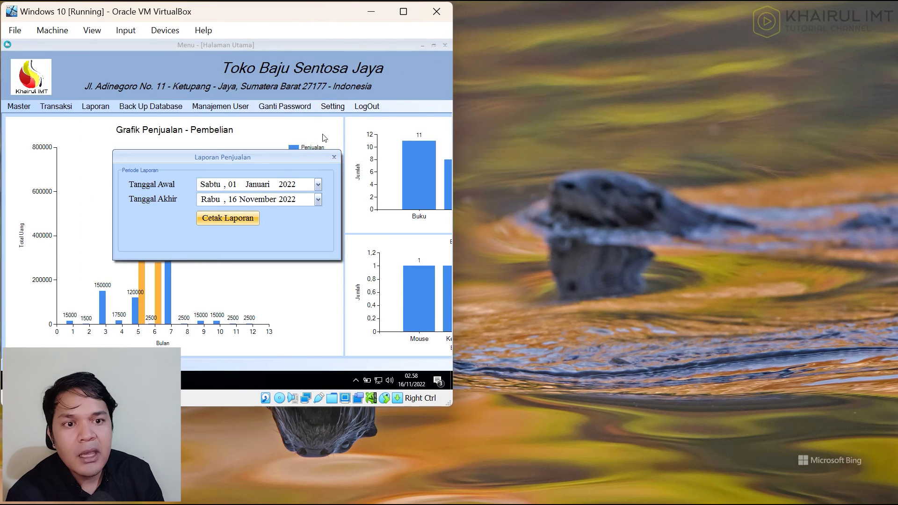
left_click(334, 157)
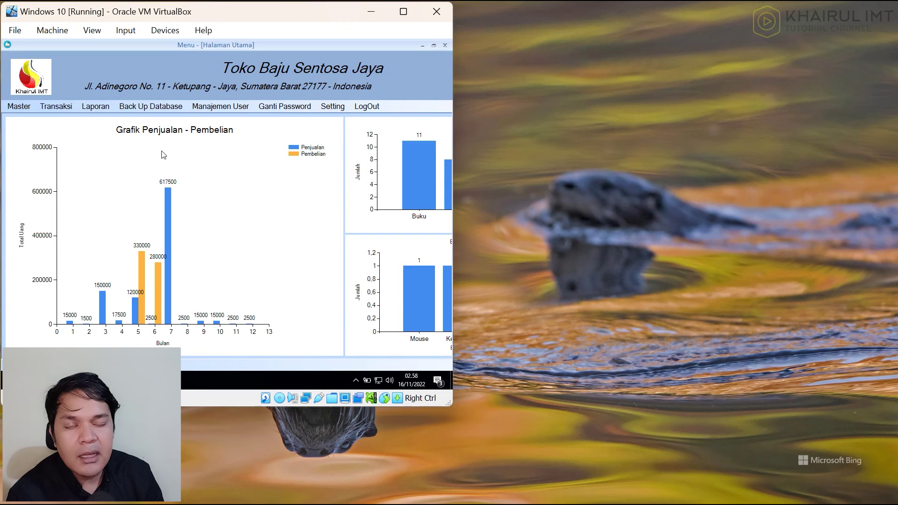
Step: Start a new Data Barang record with Kode Barang B-008, Nama Barang Microfon and Satuan Box
left_click(21, 109)
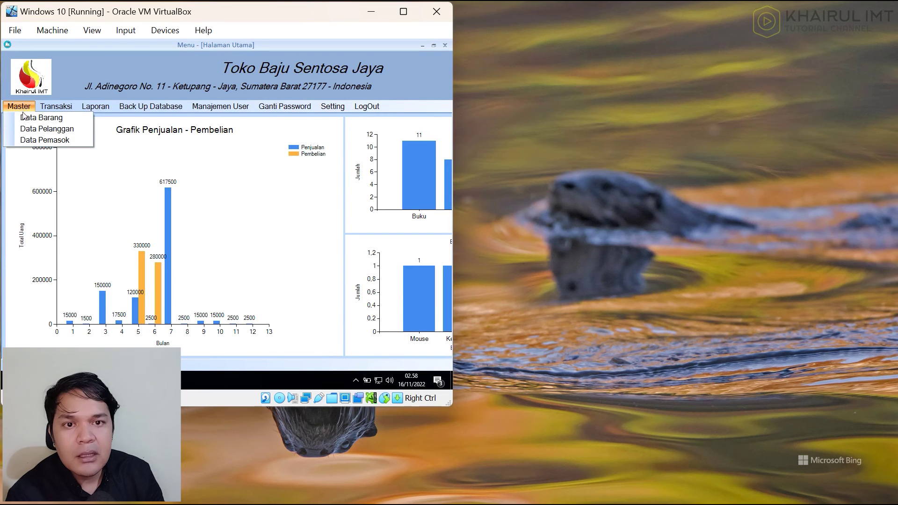
left_click(25, 118)
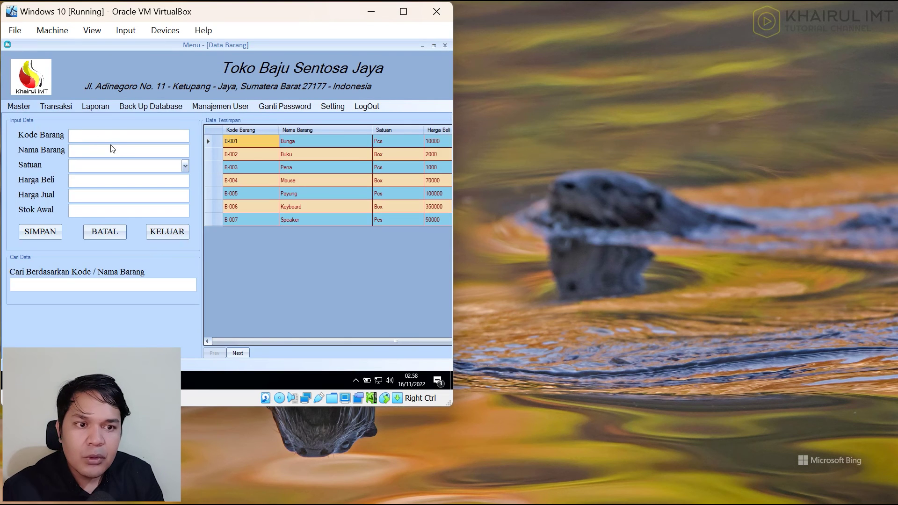
type("B-008")
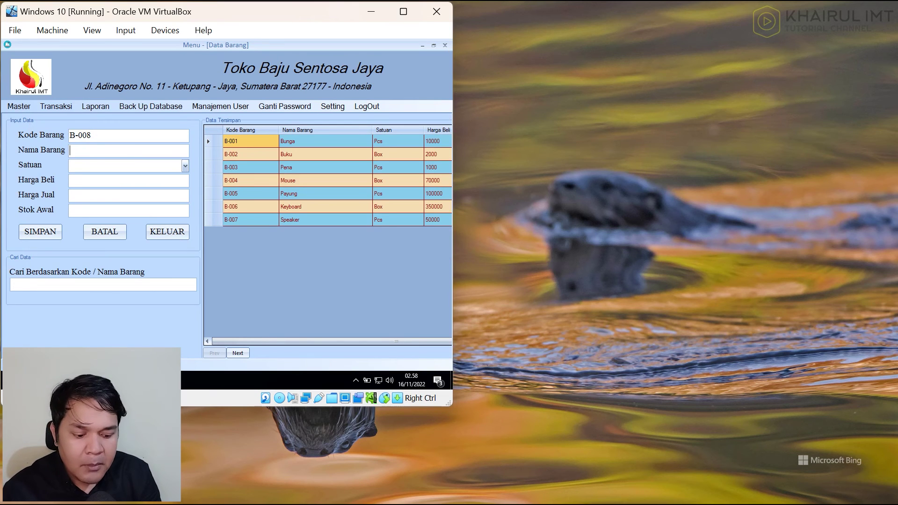
type("Microfon")
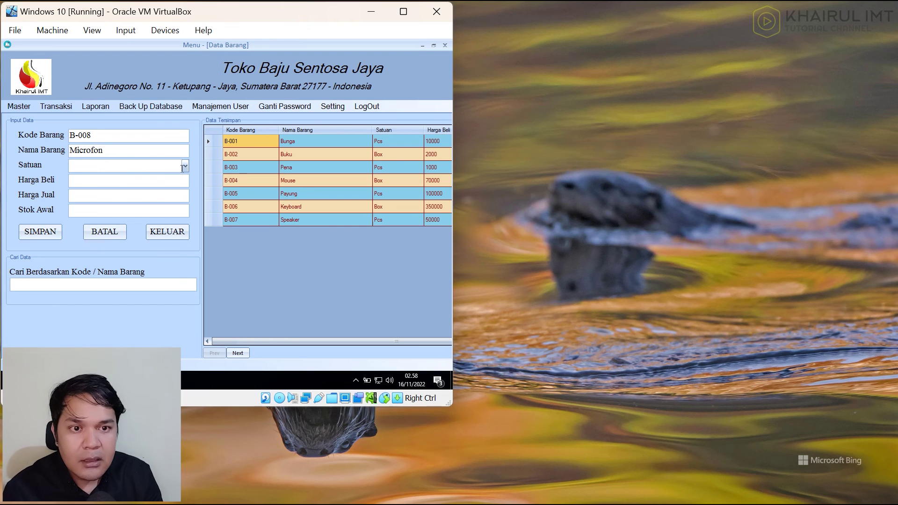
left_click(184, 167)
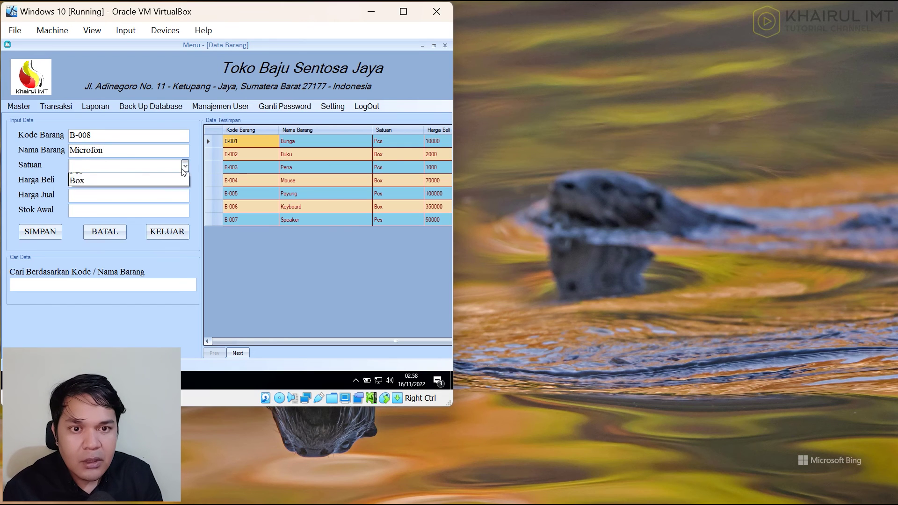
left_click(167, 187)
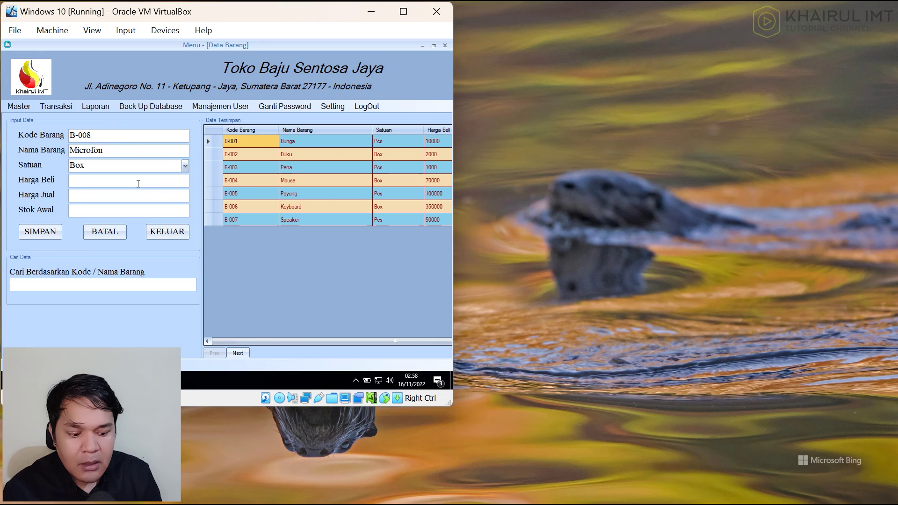
Step: Set Harga Beli to 200.000, Harga Jual to 250.000 and Stok Awal to 2, save the item and close the form
type("200.000")
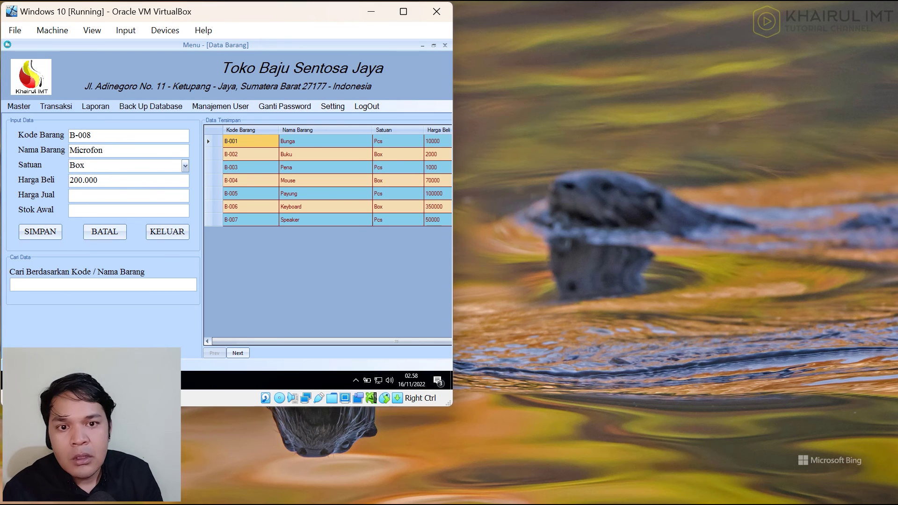
type("250.000")
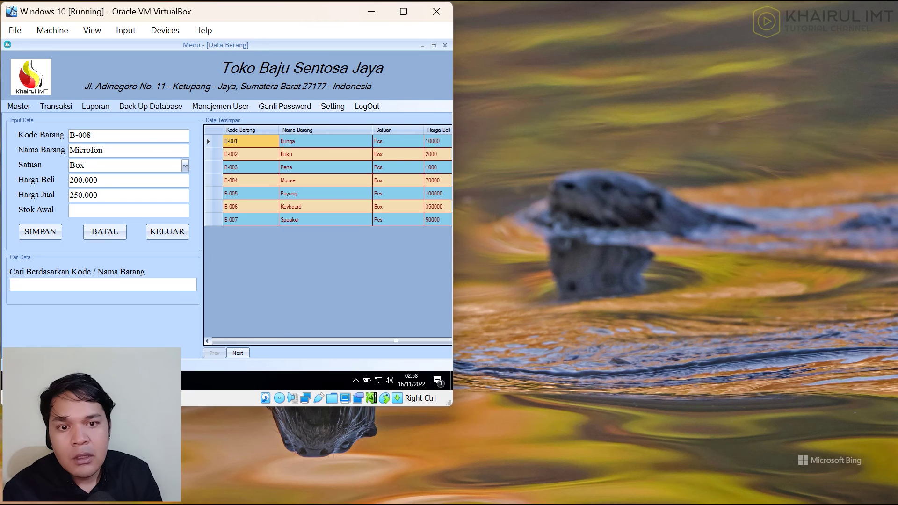
left_click(49, 233)
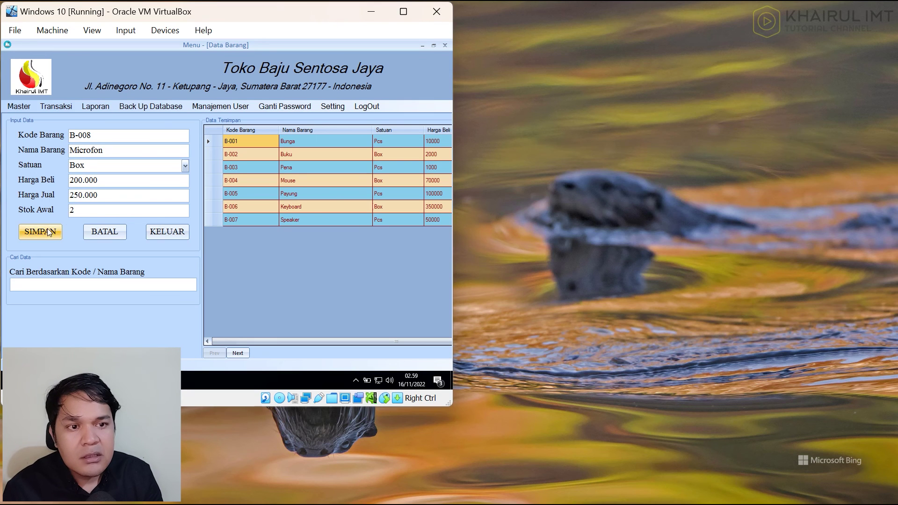
left_click(260, 245)
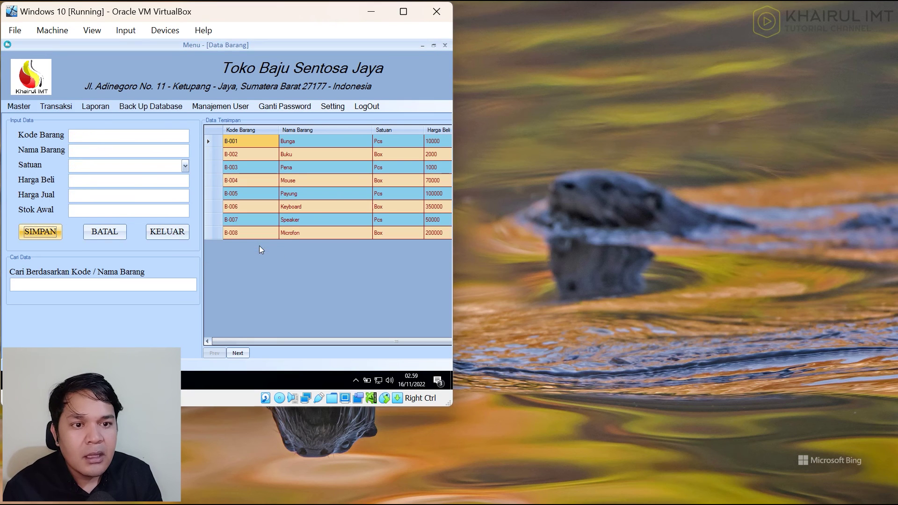
left_click(167, 232)
Step: Open the Data Penjualan transaction page and widen the virtual machine window to show the whole item table
left_click(55, 106)
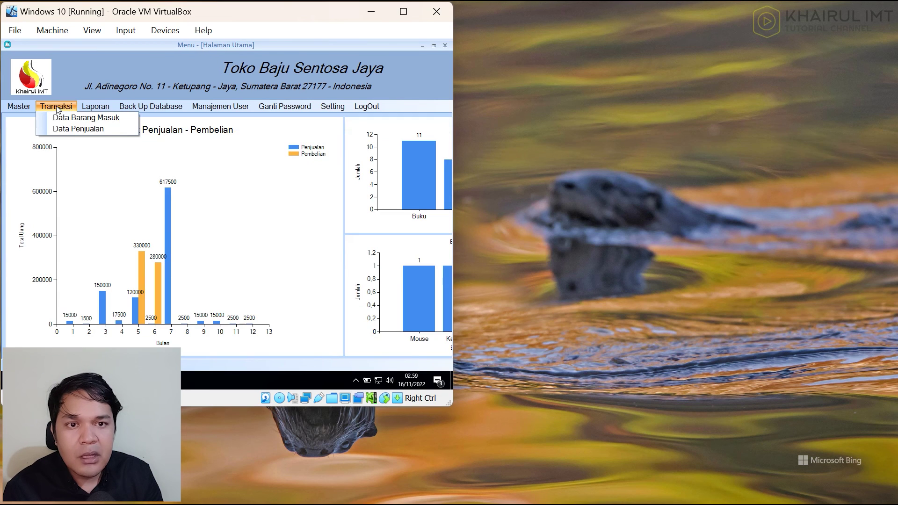
left_click(72, 129)
left_click(301, 149)
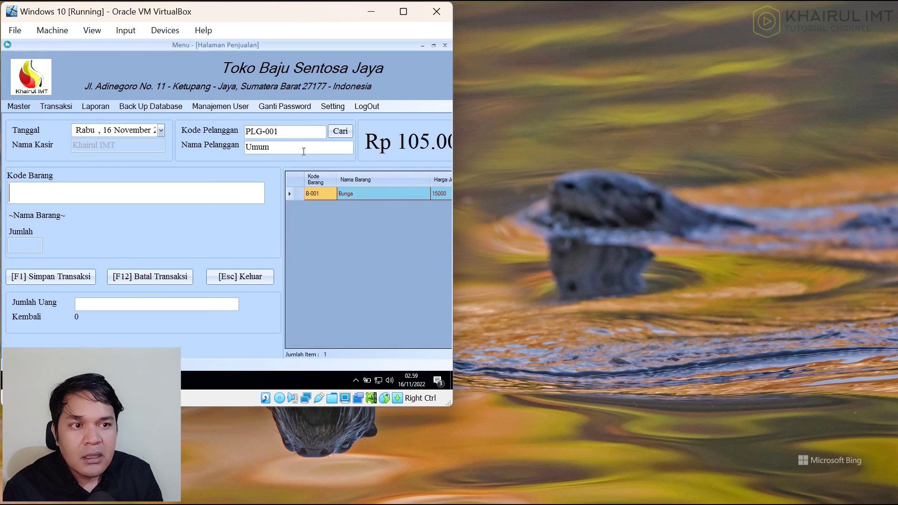
left_click_drag(451, 181, 614, 189)
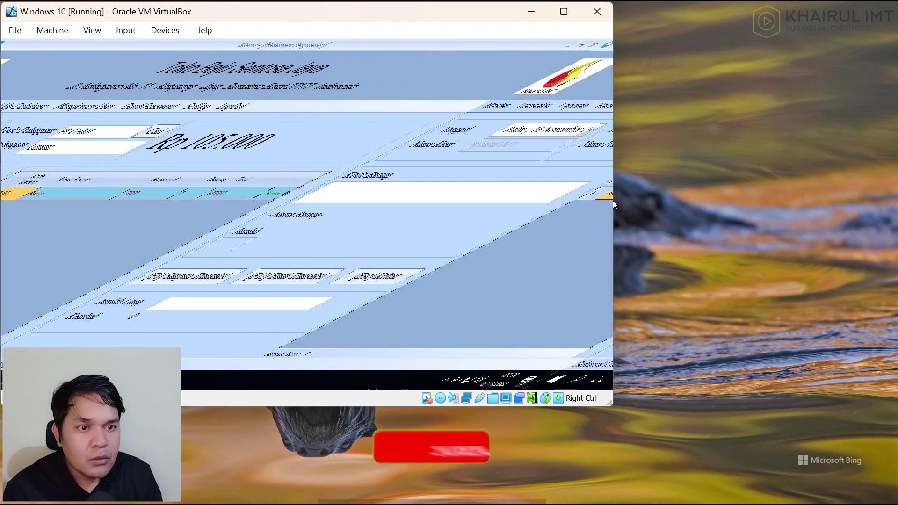
Step: Add item B-008 to the sale and save the transaction
type("B")
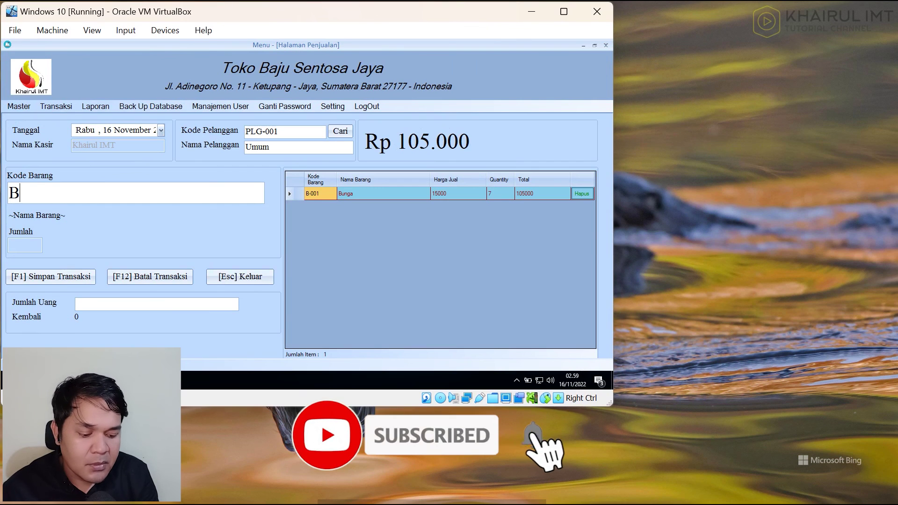
type("-008")
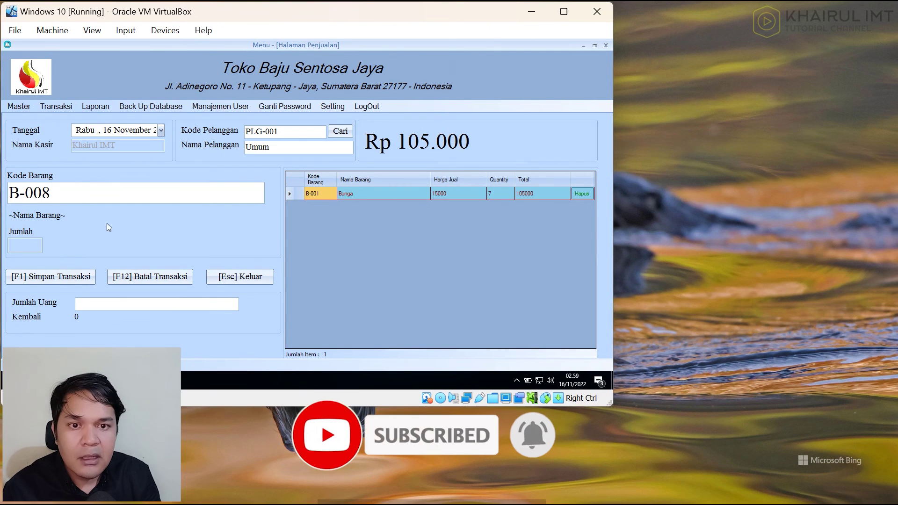
key("Return")
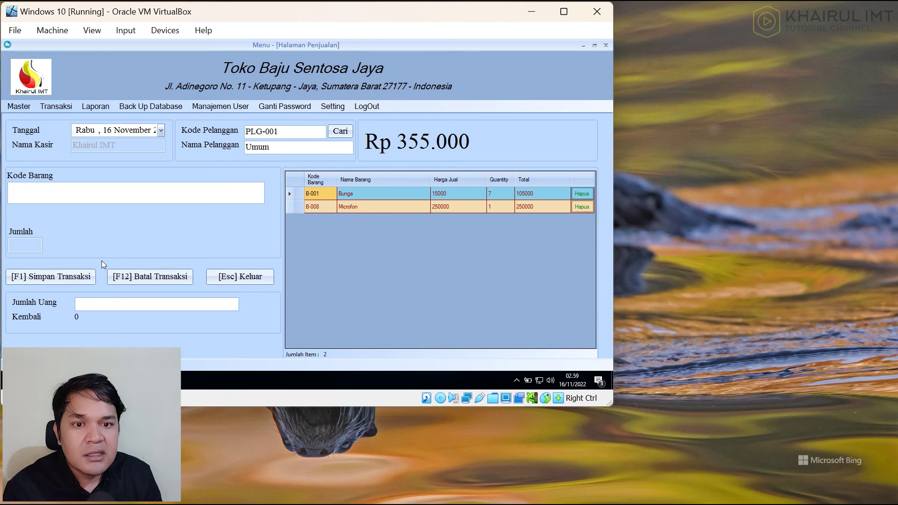
left_click(94, 280)
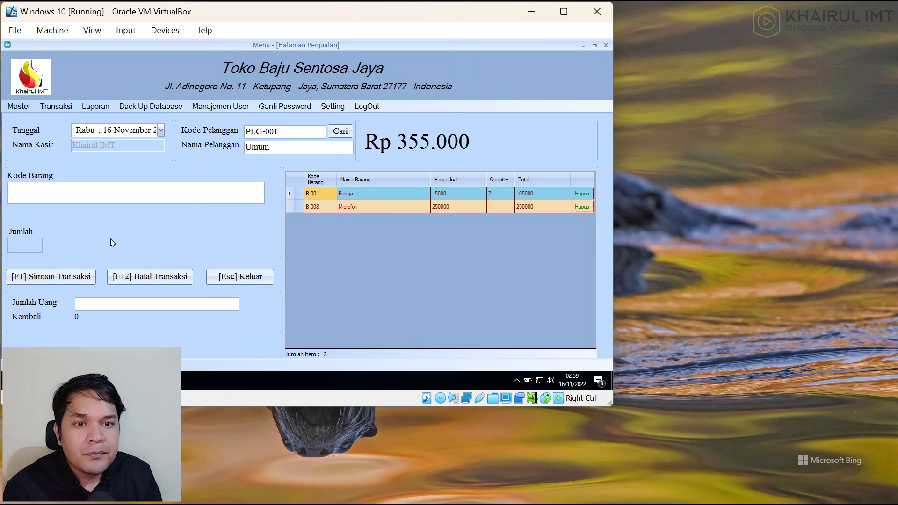
left_click(388, 244)
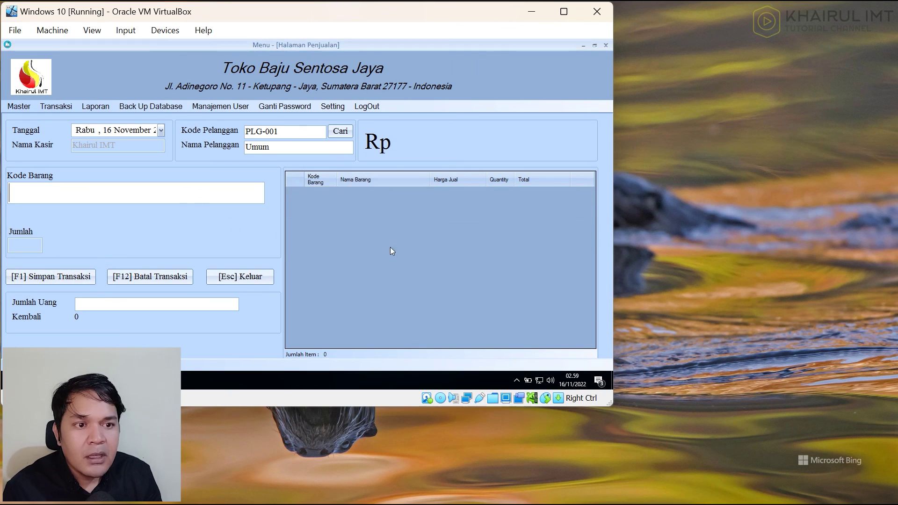